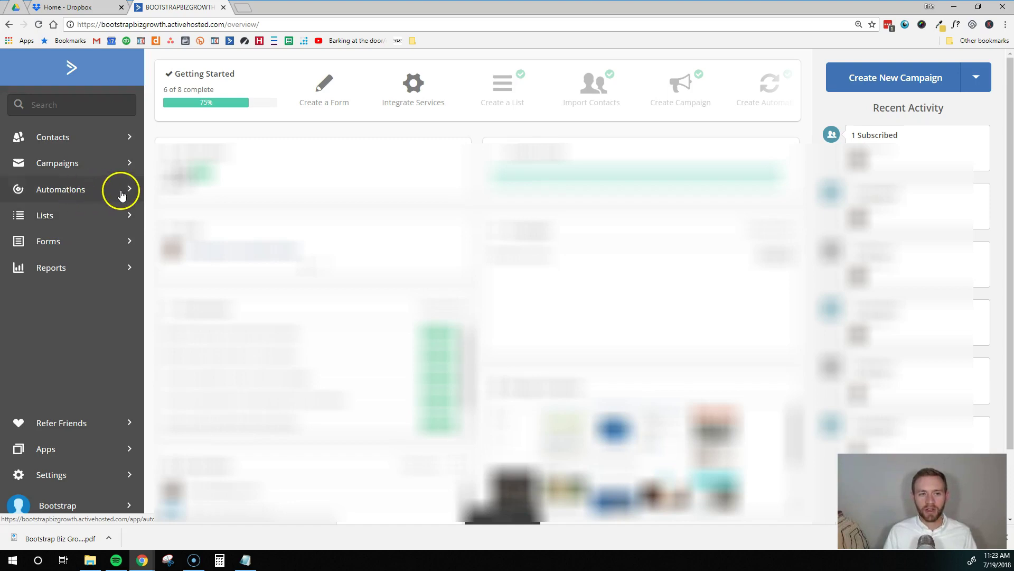
Create a blank automation from scratch and bring up its 24 entry triggers.
{"action": "left_click", "coordinate": [93, 194]}
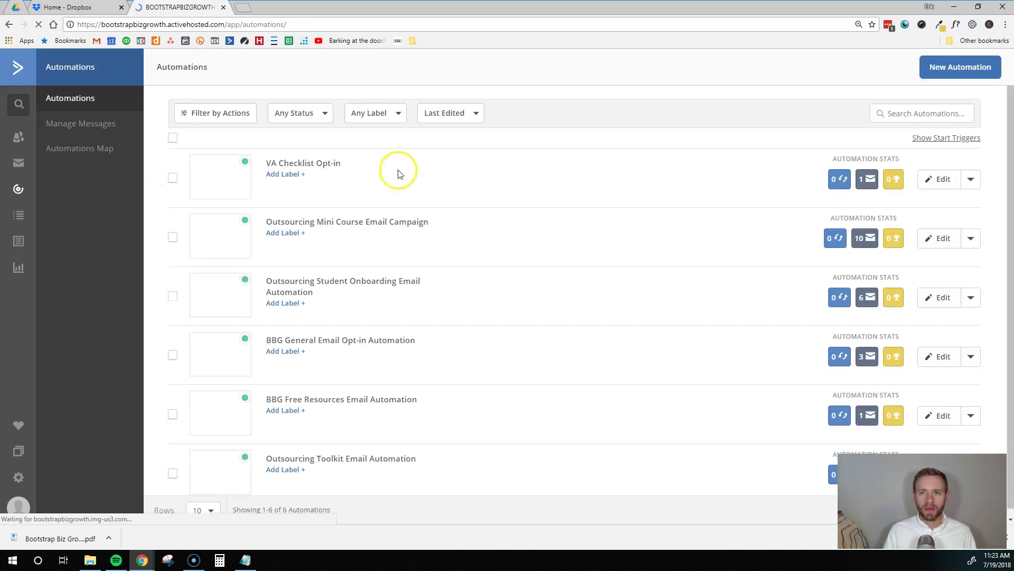
{"action": "left_click", "coordinate": [959, 67]}
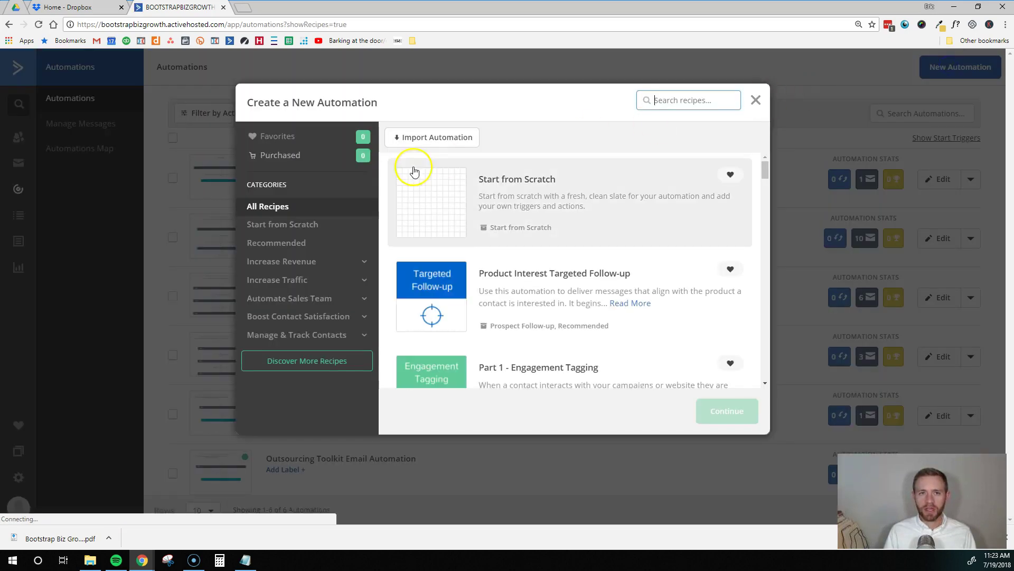
{"action": "left_click", "coordinate": [443, 200]}
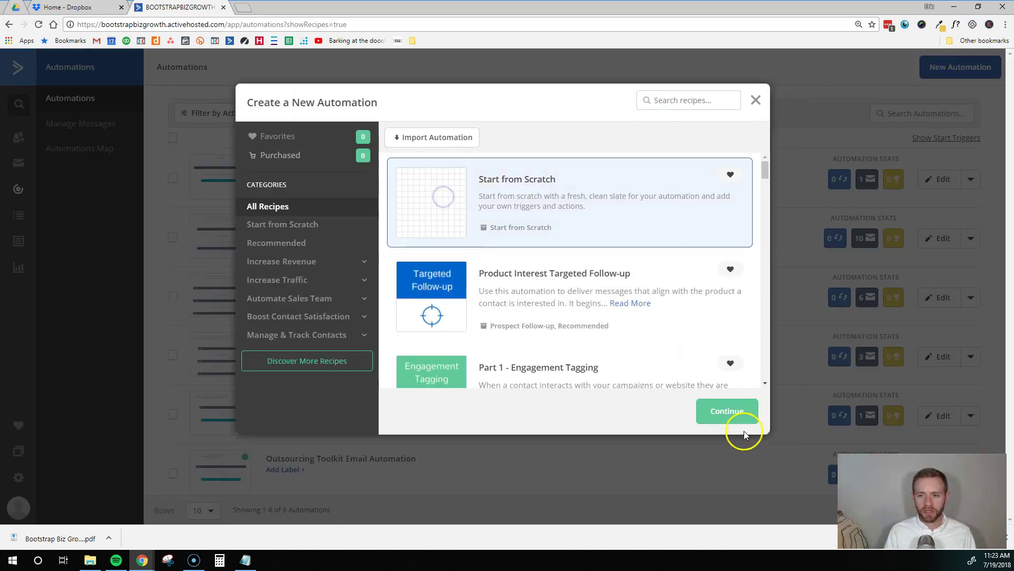
{"action": "left_click", "coordinate": [727, 411]}
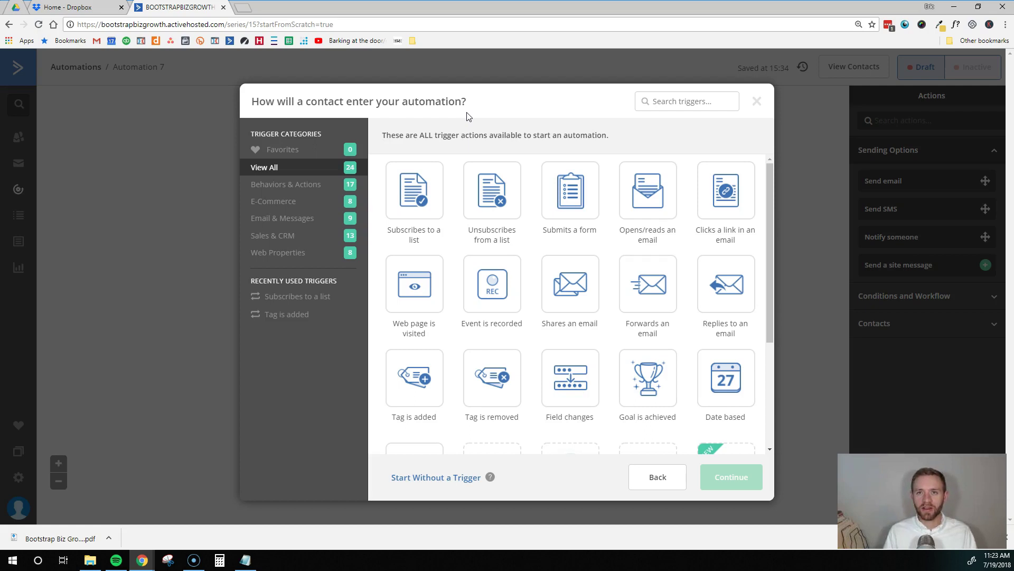
Use 'Subscribes to a list' as the trigger, on the Bootstrap Biz Growth Free Resources Opt-ins list.
{"action": "left_click", "coordinate": [414, 205]}
{"action": "left_click", "coordinate": [414, 205]}
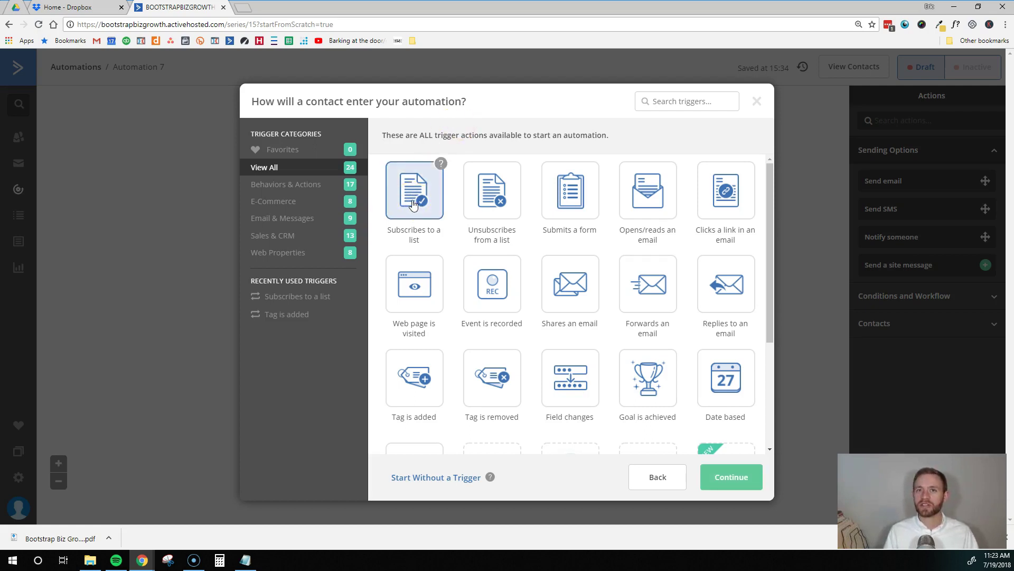
{"action": "left_click", "coordinate": [724, 476]}
{"action": "left_click", "coordinate": [335, 143]}
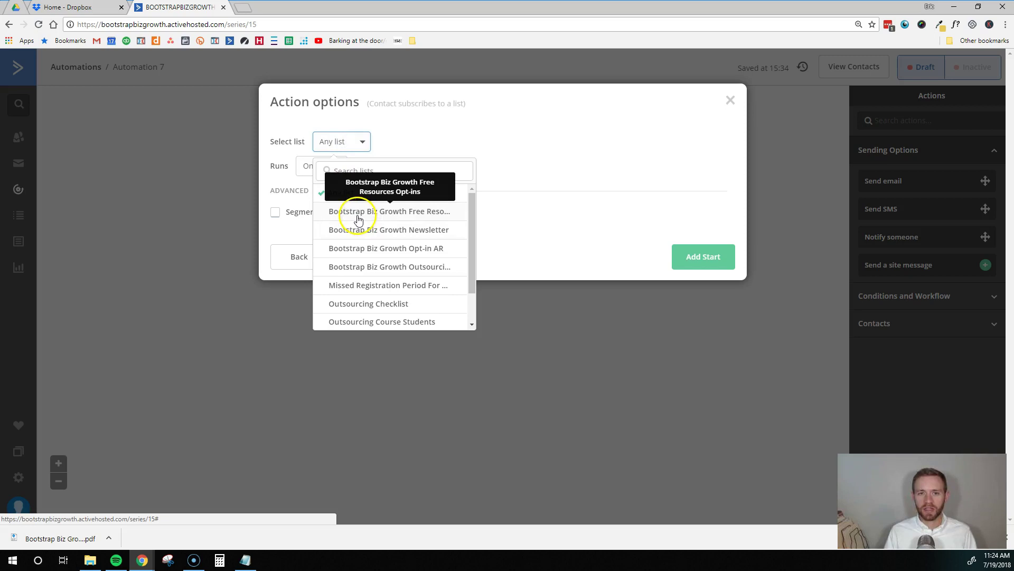
{"action": "left_click", "coordinate": [358, 211]}
{"action": "left_click", "coordinate": [691, 257]}
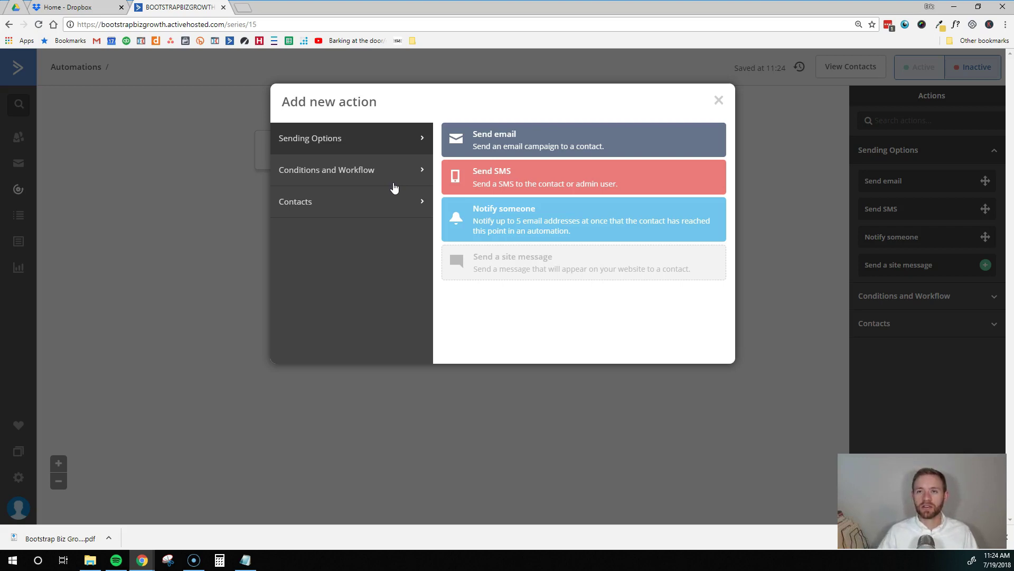
Add a Send email step with a new email named 'Must-Have Tools Opt-in'.
{"action": "left_click", "coordinate": [478, 144]}
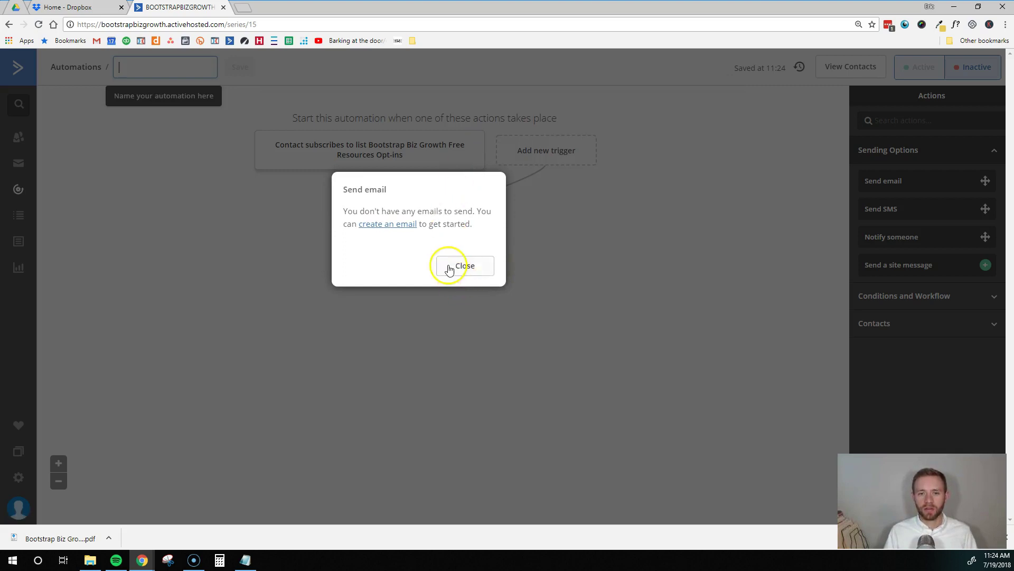
{"action": "left_click", "coordinate": [383, 227]}
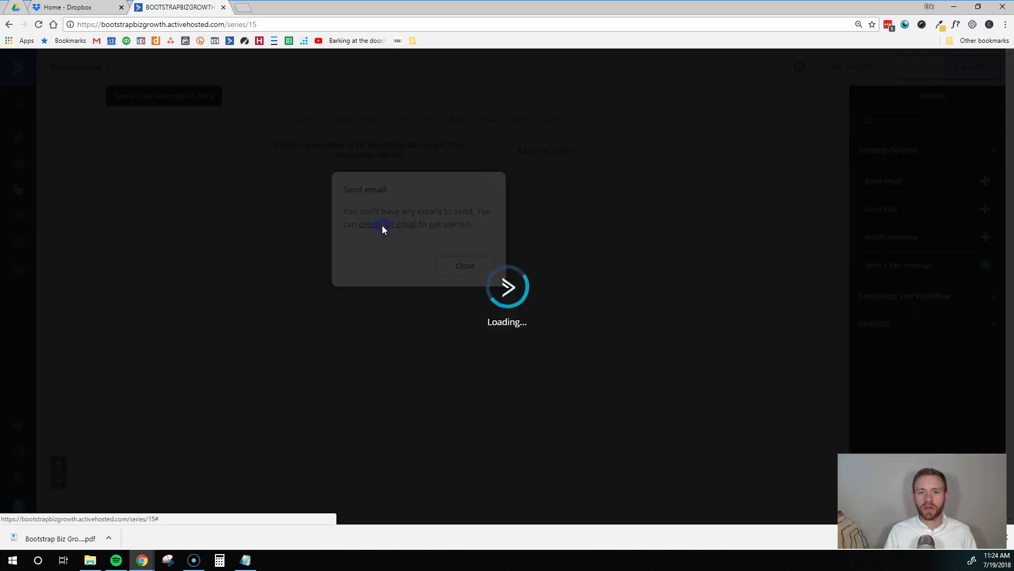
{"action": "left_click", "coordinate": [358, 270]}
{"action": "type", "text": "Must-Have Tools Opt-in"}
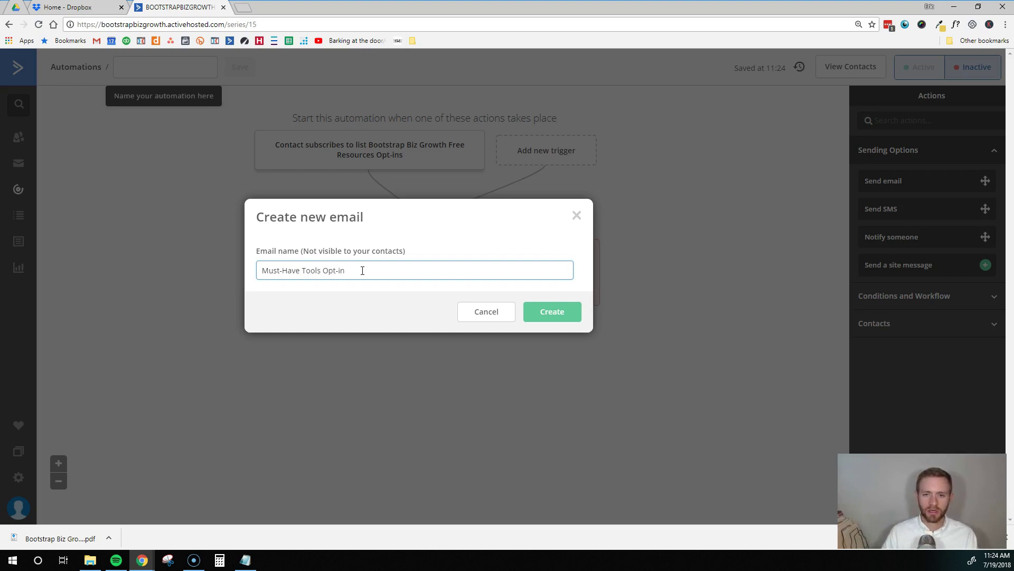
{"action": "left_click", "coordinate": [556, 312]}
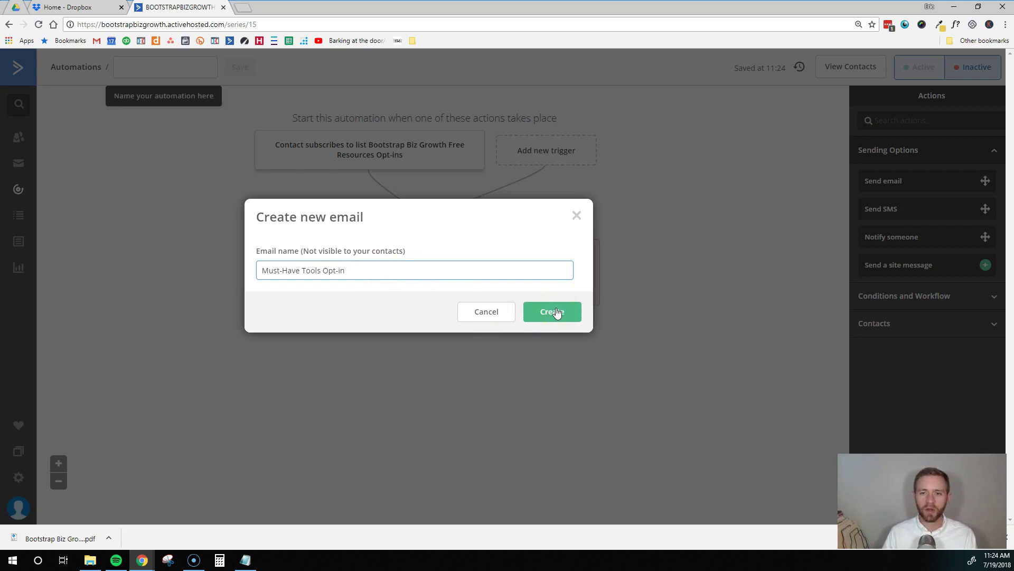
{"action": "left_click", "coordinate": [556, 313]}
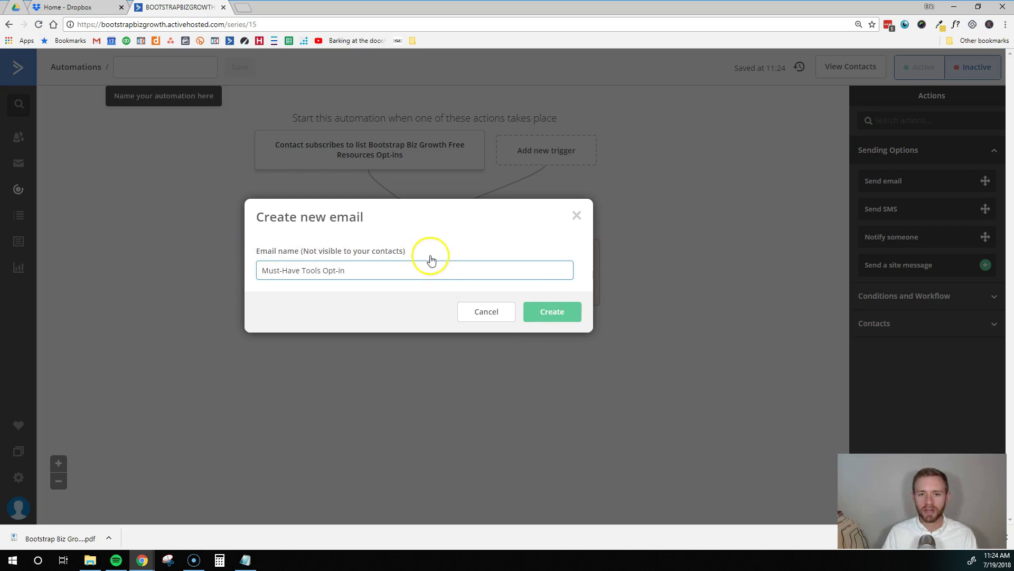
{"action": "left_click", "coordinate": [535, 326]}
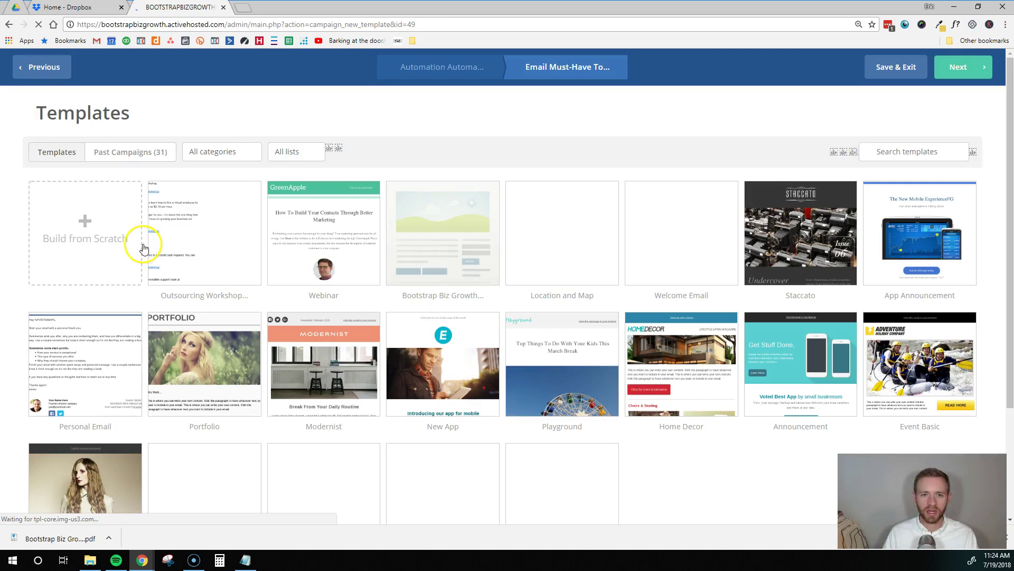
Pick the Webinar template as the email's design.
{"action": "scroll", "coordinate": [126, 370], "scroll_direction": "down", "scroll_amount": 3}
{"action": "scroll", "coordinate": [135, 380], "scroll_direction": "up", "scroll_amount": 1}
{"action": "scroll", "coordinate": [135, 388], "scroll_direction": "up", "scroll_amount": 2}
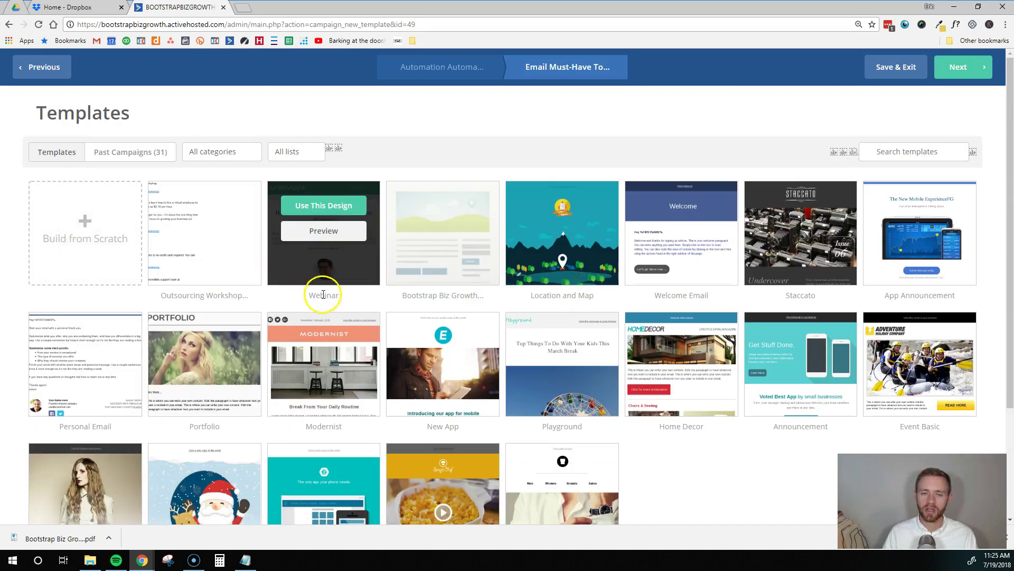
{"action": "mouse_move", "coordinate": [323, 232]}
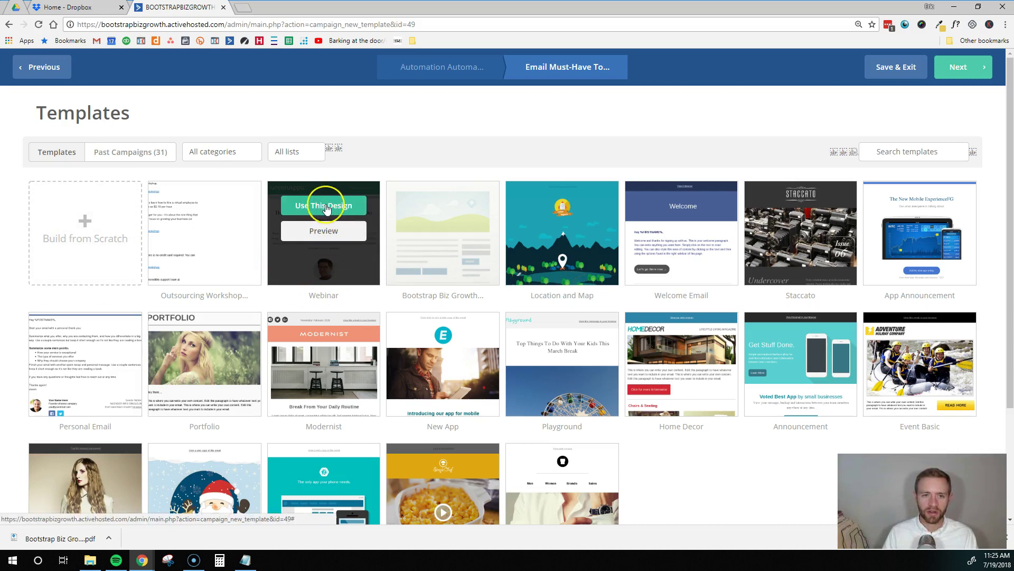
{"action": "left_click", "coordinate": [326, 208]}
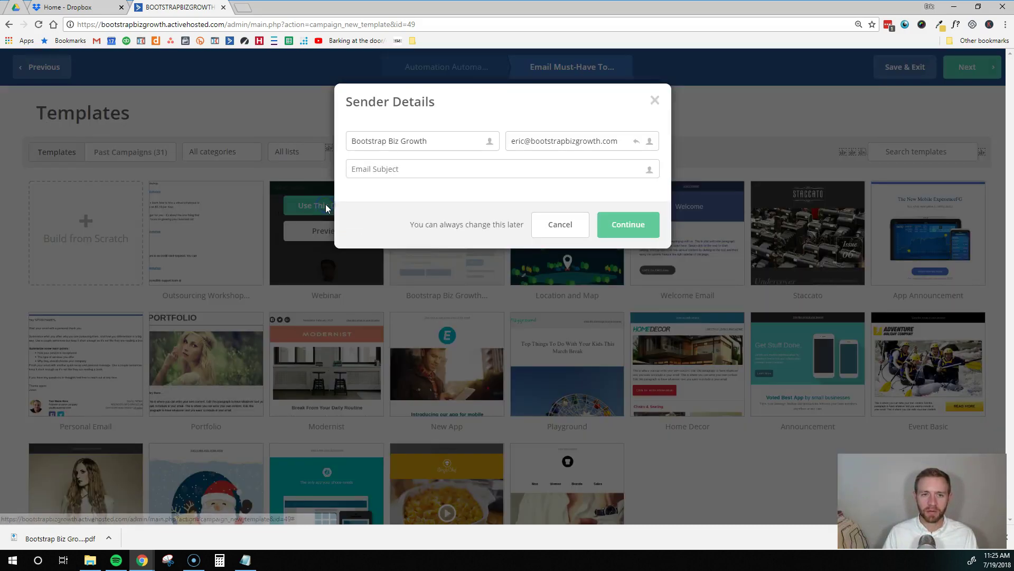
Set the email subject to 'Here are your Must-Have Tools' and enter the designer.
{"action": "left_click", "coordinate": [397, 171]}
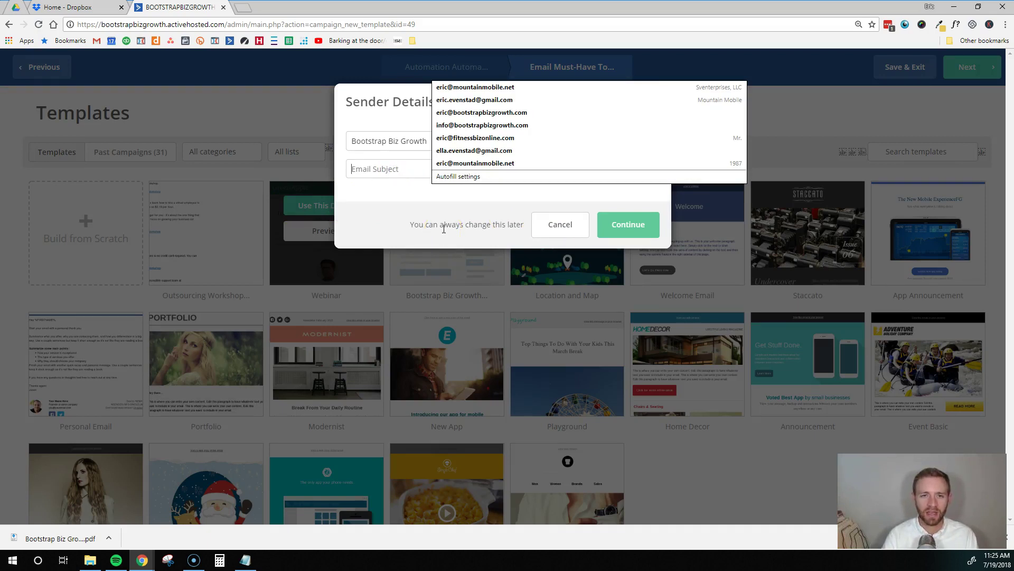
{"action": "type", "text": "Here are your Must-Have Tools"}
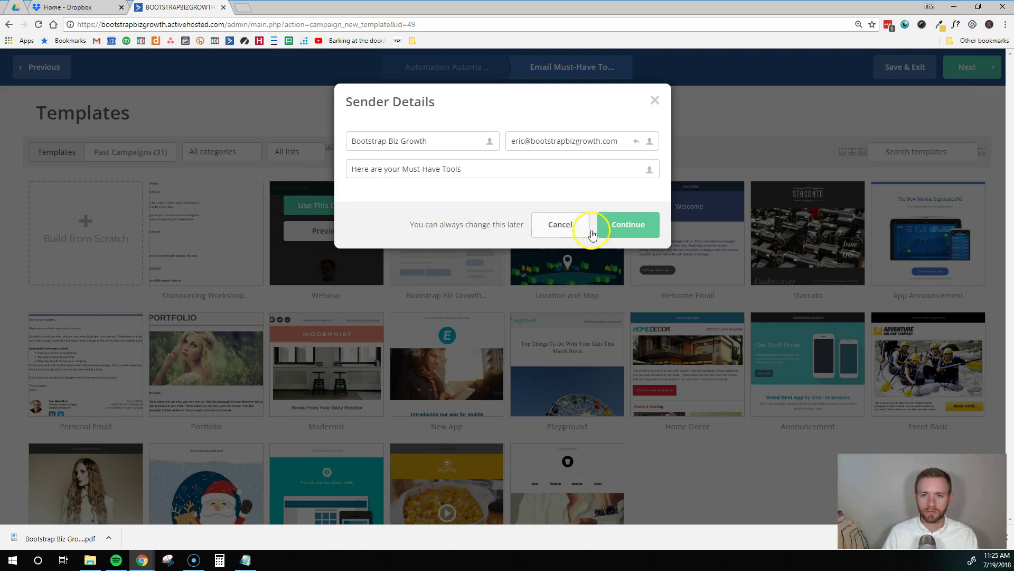
{"action": "left_click", "coordinate": [623, 231]}
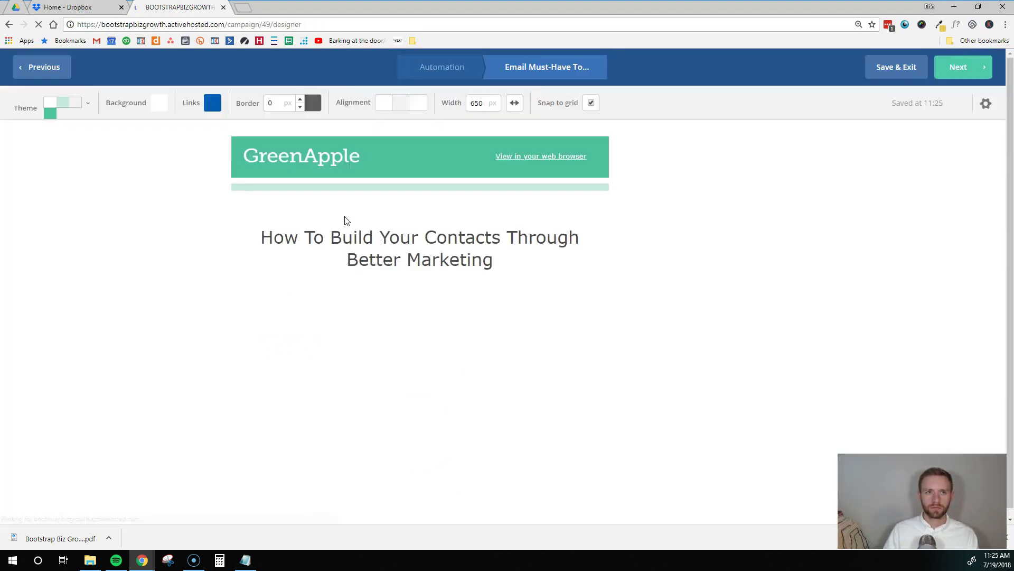
{"action": "left_click", "coordinate": [346, 220]}
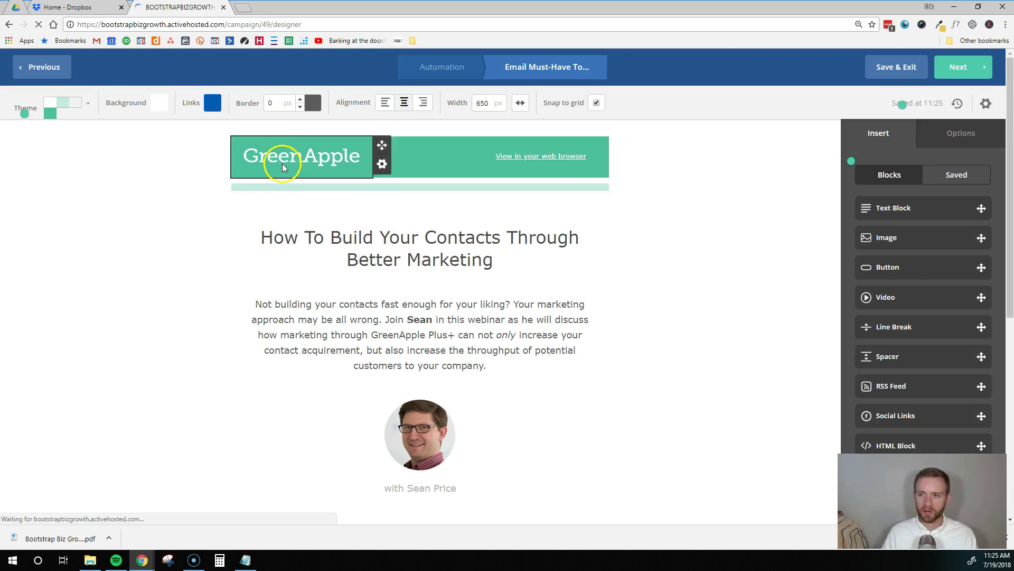
Replace the main heading with 'The Must-Have Tools For Entrepreneurs'.
{"action": "scroll", "coordinate": [294, 283], "scroll_direction": "down", "scroll_amount": 2}
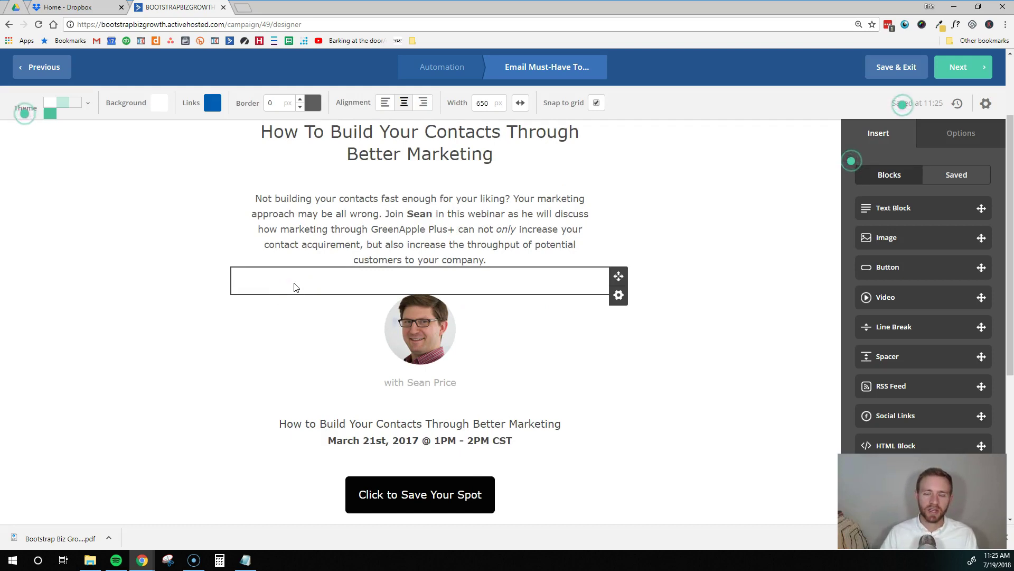
{"action": "scroll", "coordinate": [295, 287], "scroll_direction": "up", "scroll_amount": 2}
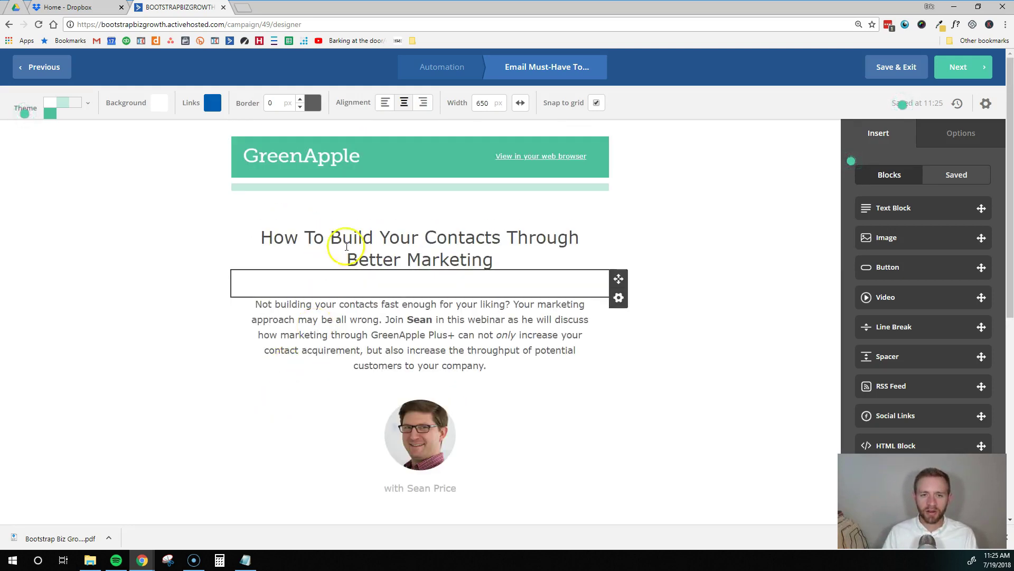
{"action": "left_click", "coordinate": [364, 241]}
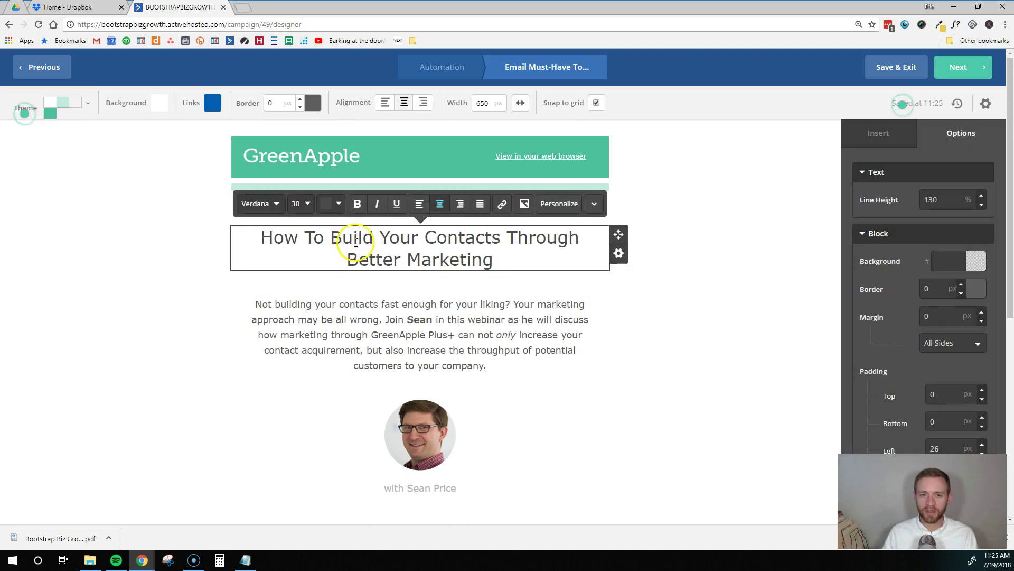
{"action": "left_click", "coordinate": [273, 239]}
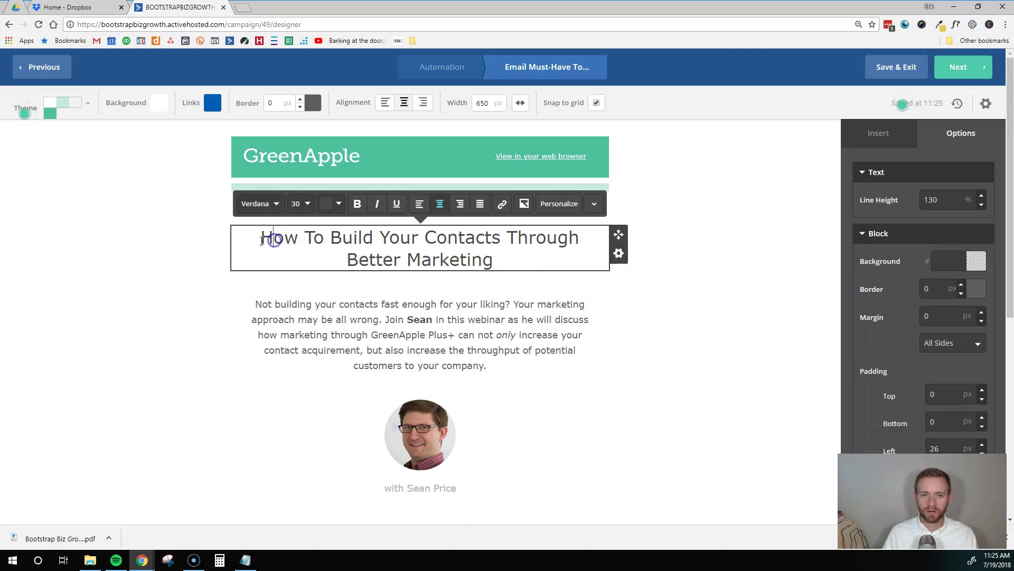
{"action": "left_click_drag", "start_coordinate": [261, 239], "coordinate": [541, 276]}
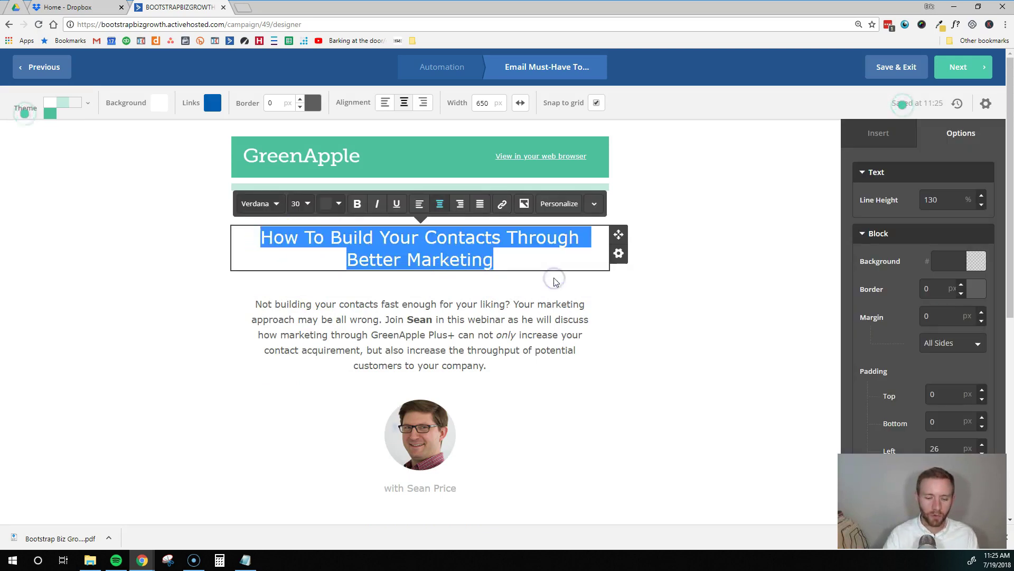
{"action": "type", "text": "The Must-Have Tools For Entrepreneurs"}
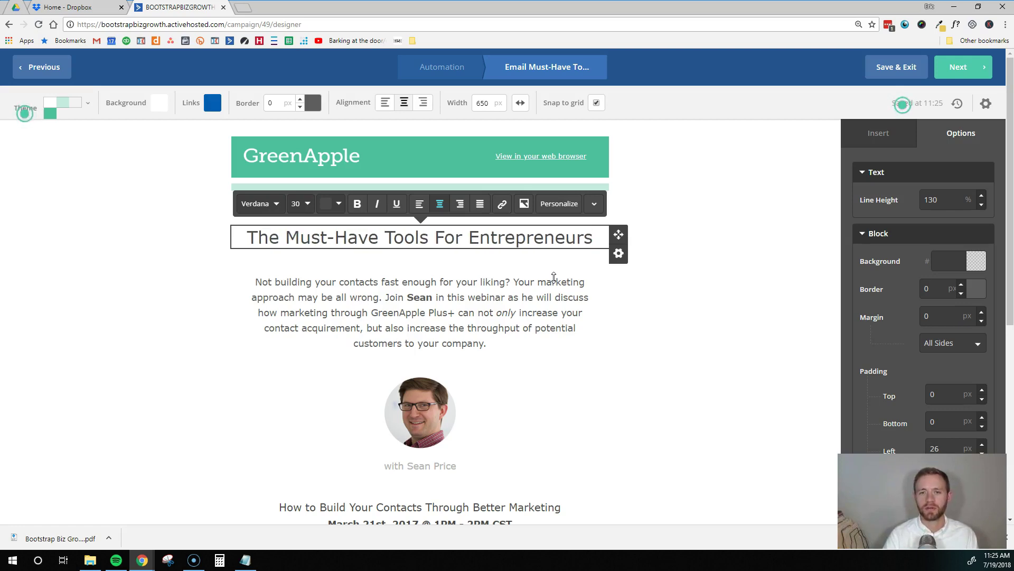
Open the intro paragraph below the headline for editing and scroll through the template.
{"action": "left_click", "coordinate": [607, 348]}
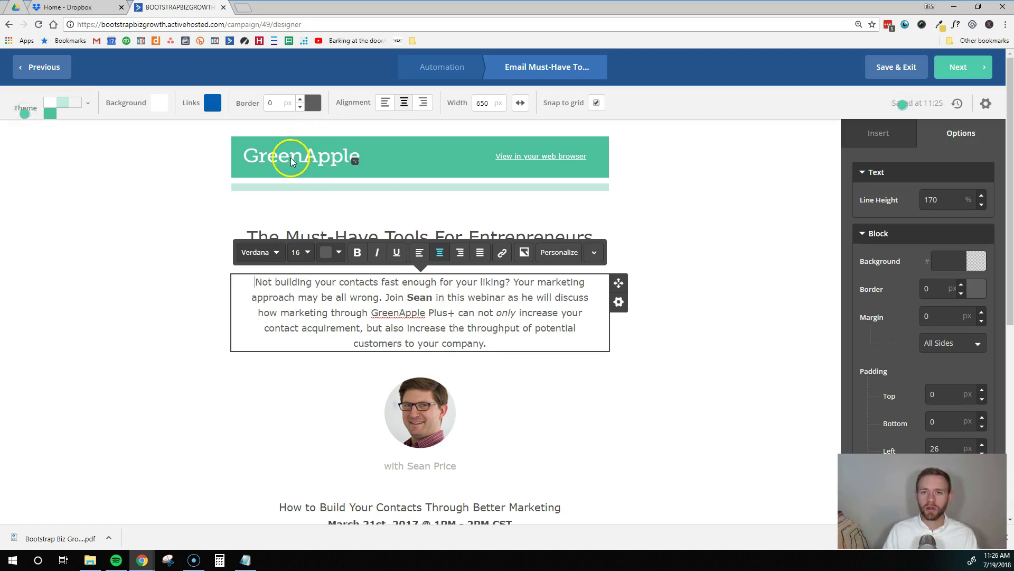
{"action": "scroll", "coordinate": [385, 256], "scroll_direction": "down", "scroll_amount": 6}
{"action": "scroll", "coordinate": [396, 271], "scroll_direction": "up", "scroll_amount": 6}
{"action": "scroll", "coordinate": [407, 357], "scroll_direction": "down", "scroll_amount": 2}
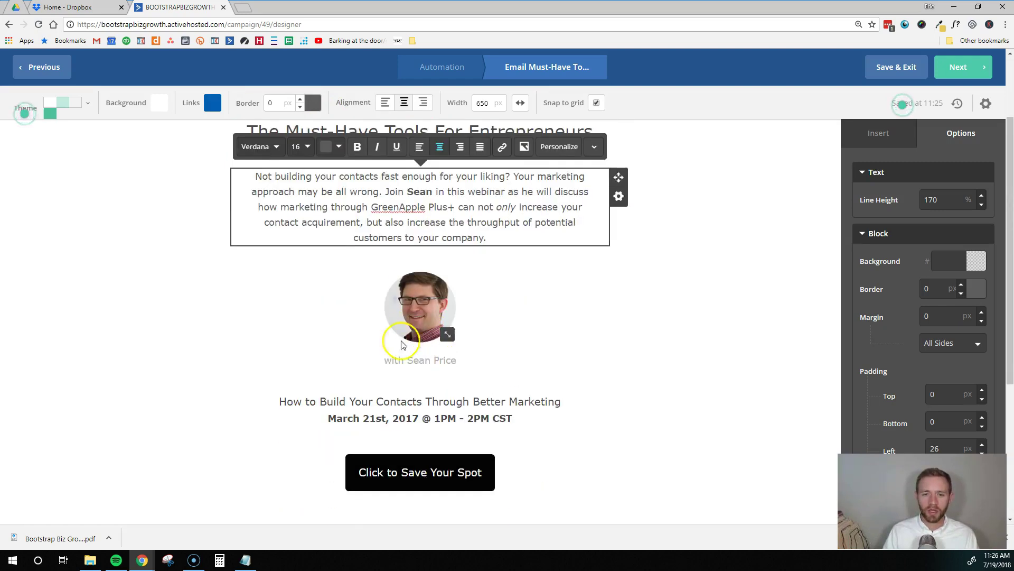
{"action": "scroll", "coordinate": [384, 358], "scroll_direction": "down", "scroll_amount": 3}
{"action": "scroll", "coordinate": [390, 369], "scroll_direction": "up", "scroll_amount": 2}
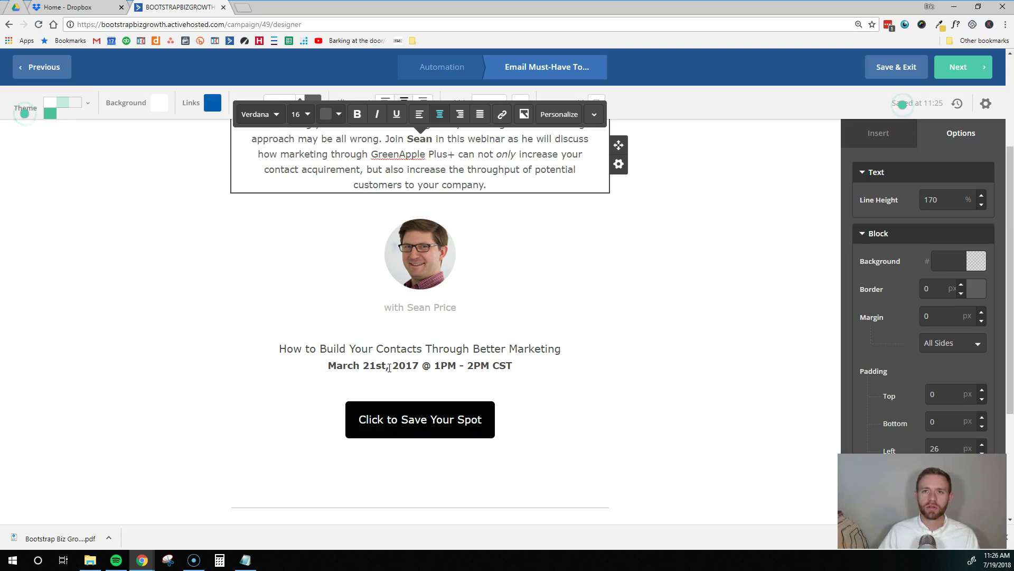
Change the call-to-action button label to 'Download The List Of Tools'.
{"action": "left_click", "coordinate": [133, 343]}
{"action": "left_click", "coordinate": [424, 421]}
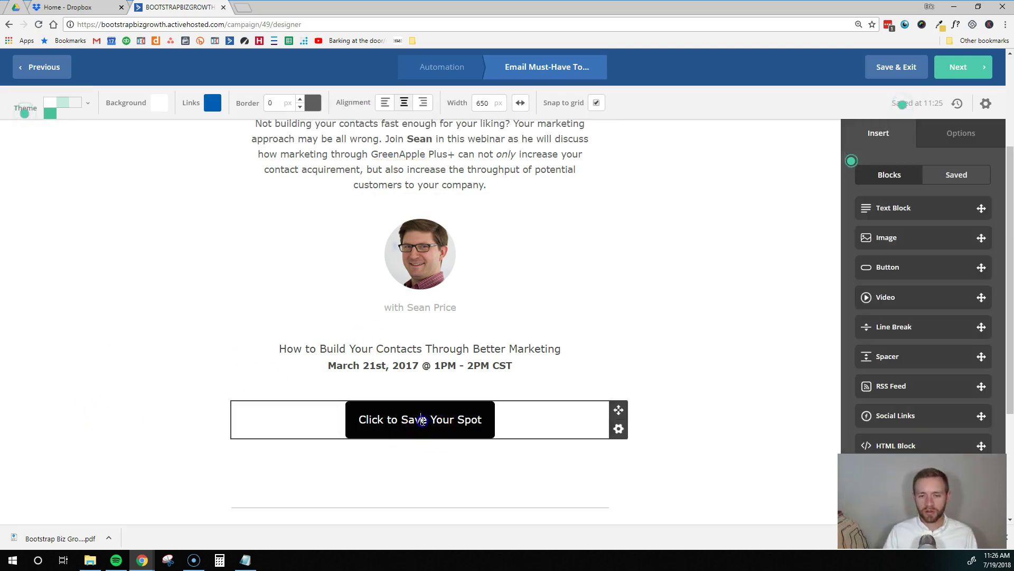
{"action": "triple_click", "coordinate": [422, 420]}
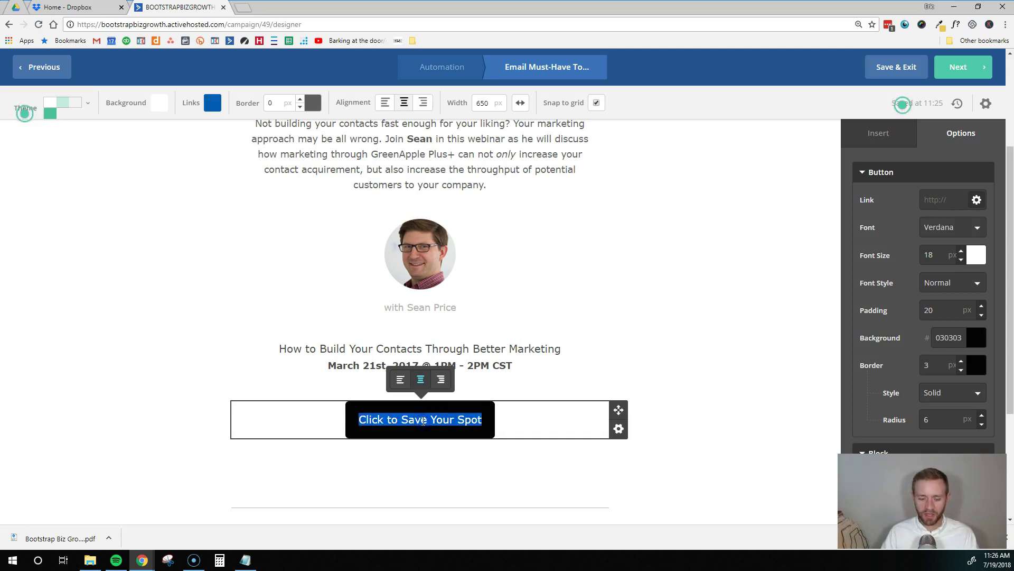
{"action": "type", "text": "Download the"}
{"action": "key", "text": "BackSpace"}
{"action": "key", "text": "BackSpace"}
{"action": "key", "text": "BackSpace"}
{"action": "key", "text": "BackSpace"}
{"action": "type", "text": "The List Of Tools"}
{"action": "left_click", "coordinate": [657, 333]}
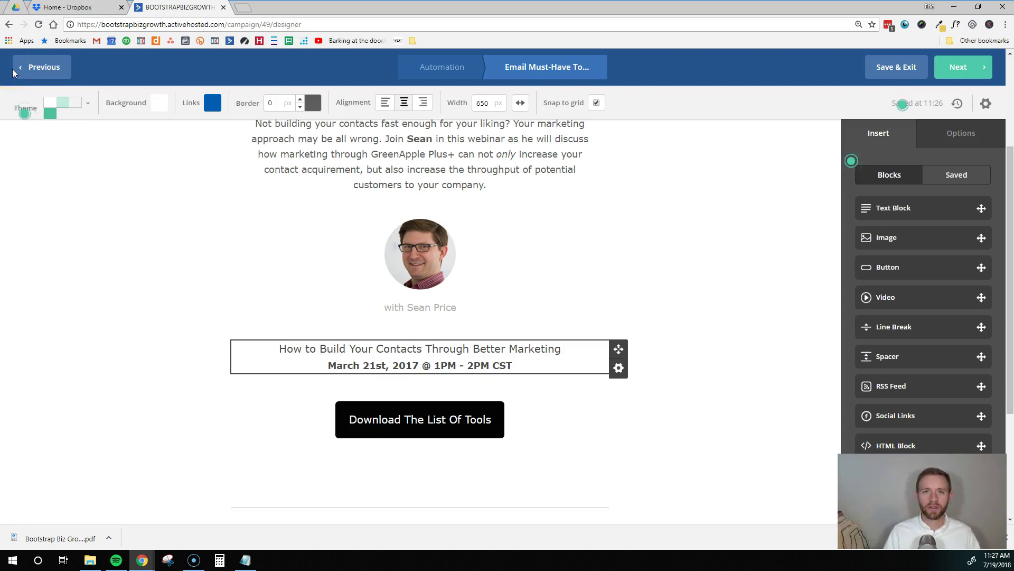
Upload the downloaded Must-Have-Tools PDF into My Drive.
{"action": "left_click", "coordinate": [15, 7]}
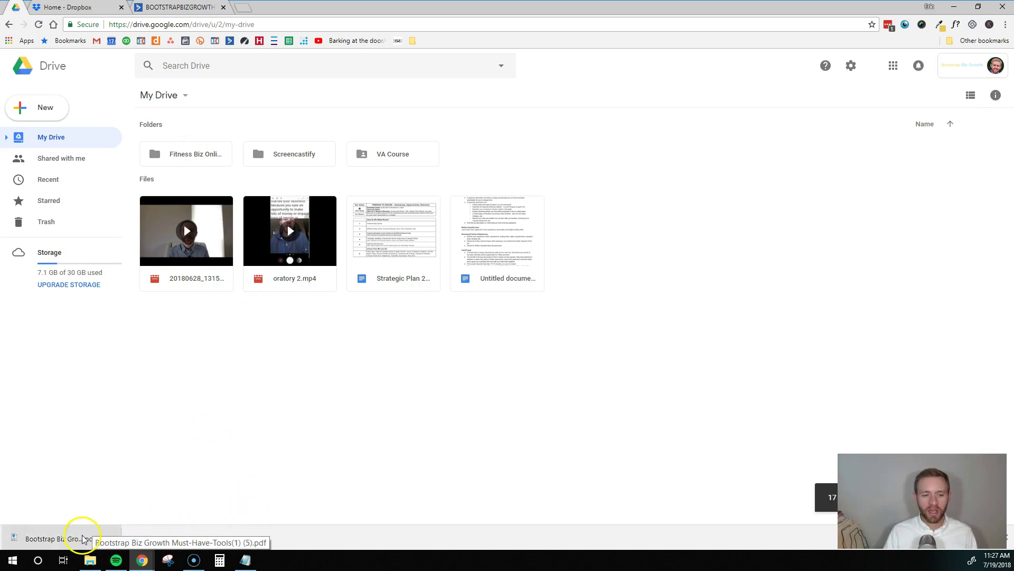
{"action": "left_click_drag", "start_coordinate": [83, 538], "coordinate": [481, 352]}
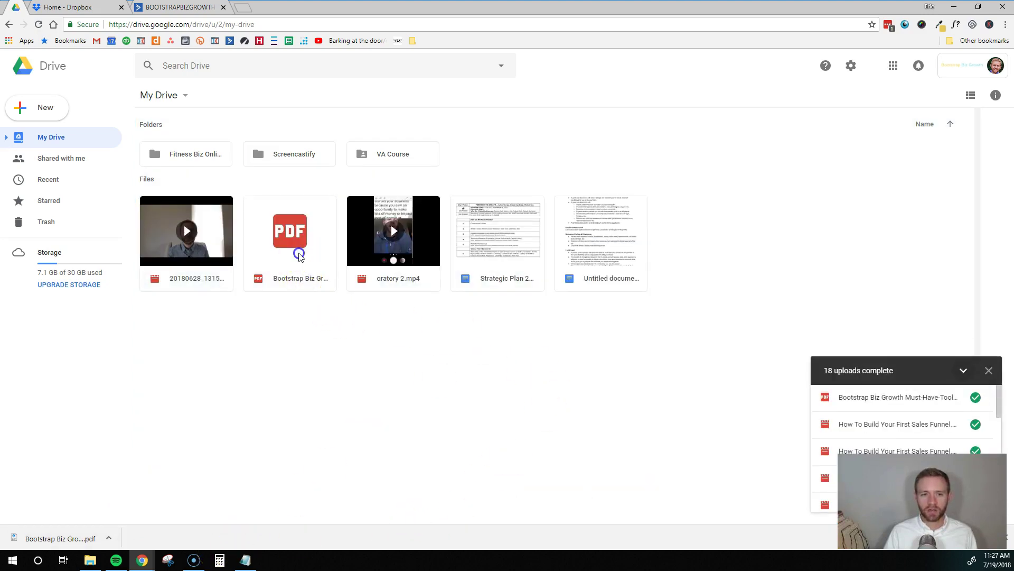
{"action": "left_click", "coordinate": [298, 255]}
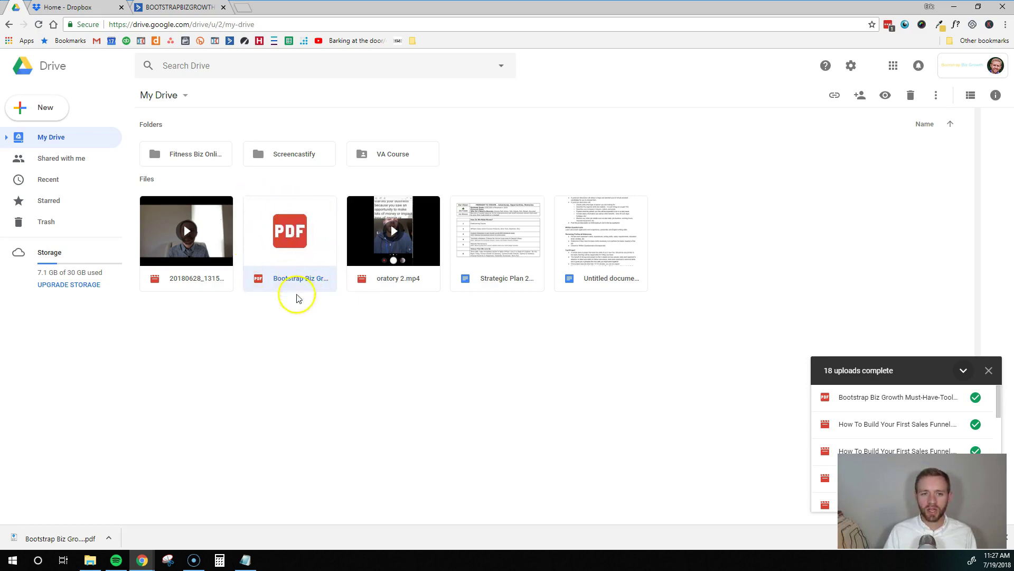
Share the PDF so anyone with the link can view it.
{"action": "right_click", "coordinate": [290, 247]}
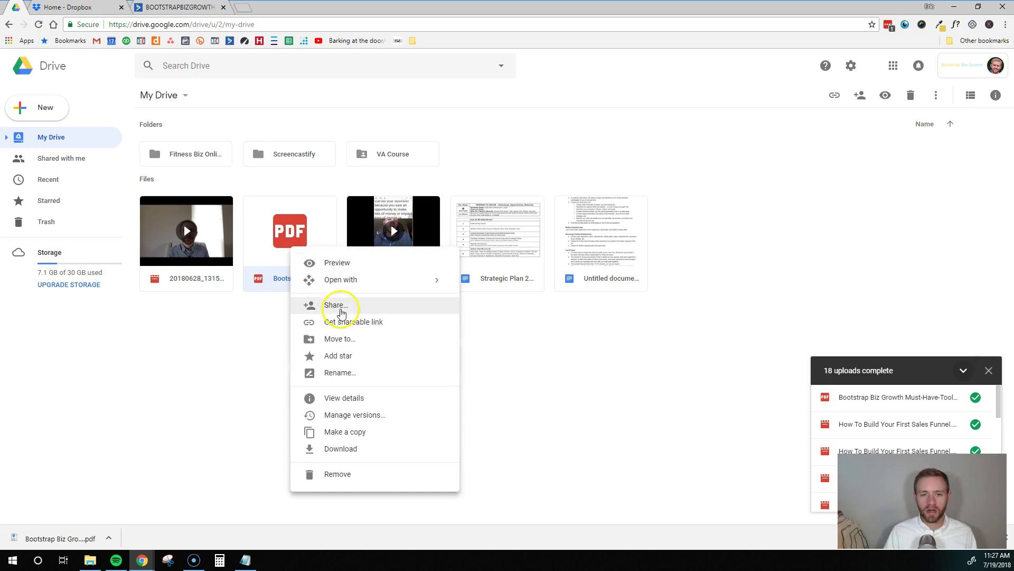
{"action": "left_click", "coordinate": [340, 311]}
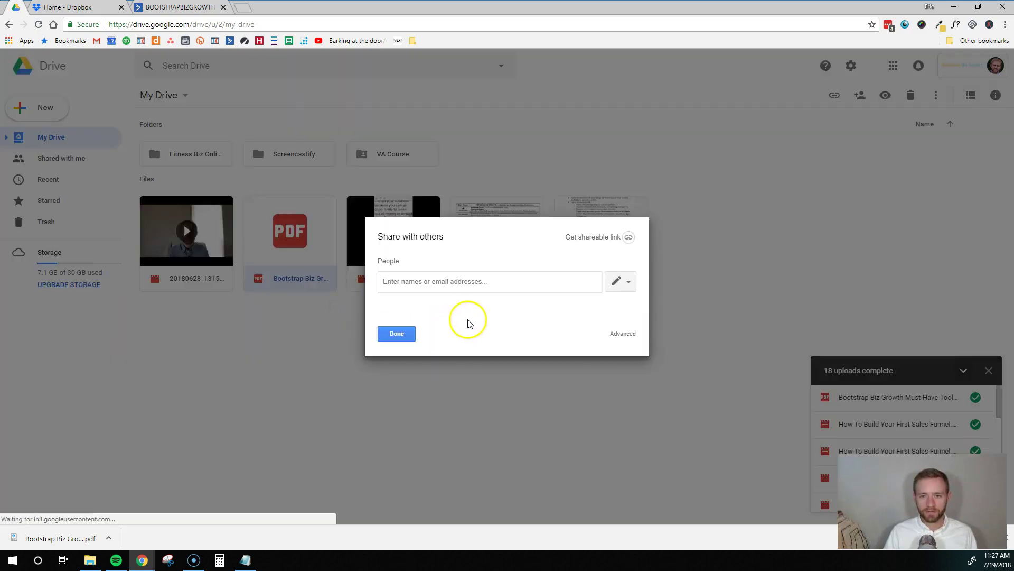
{"action": "left_click", "coordinate": [617, 335]}
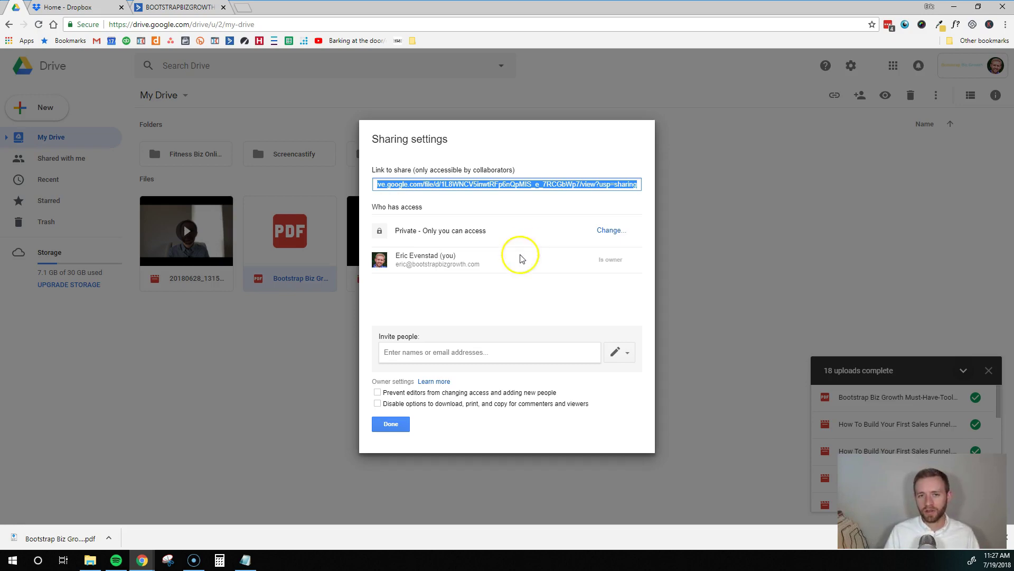
{"action": "left_click", "coordinate": [604, 232]}
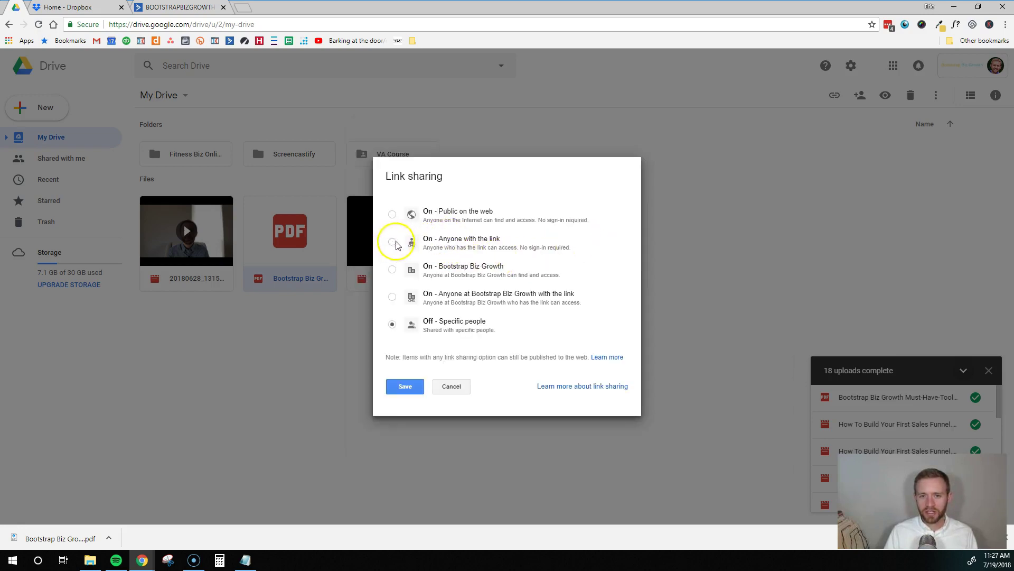
{"action": "left_click", "coordinate": [442, 244]}
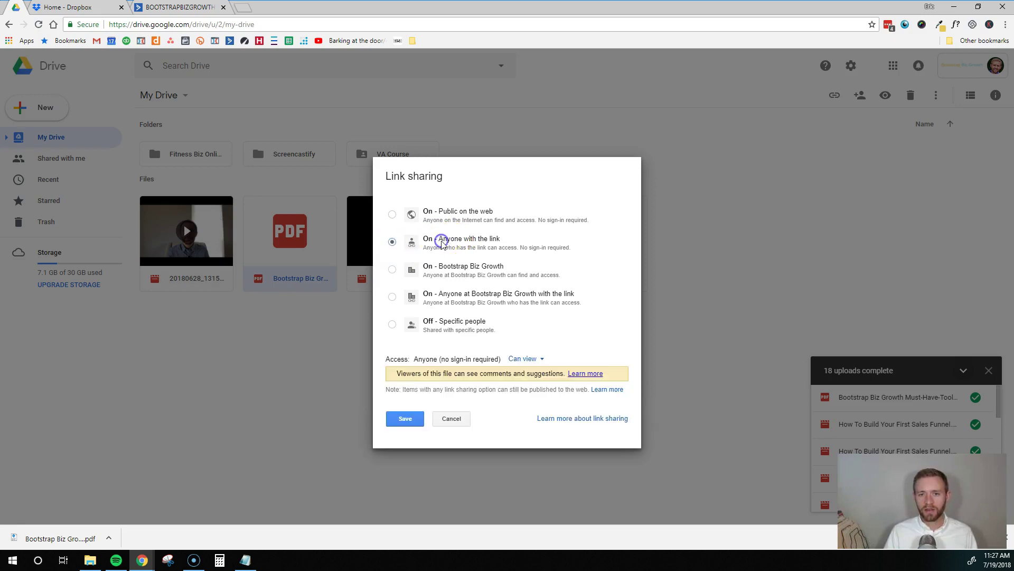
{"action": "left_click", "coordinate": [405, 419]}
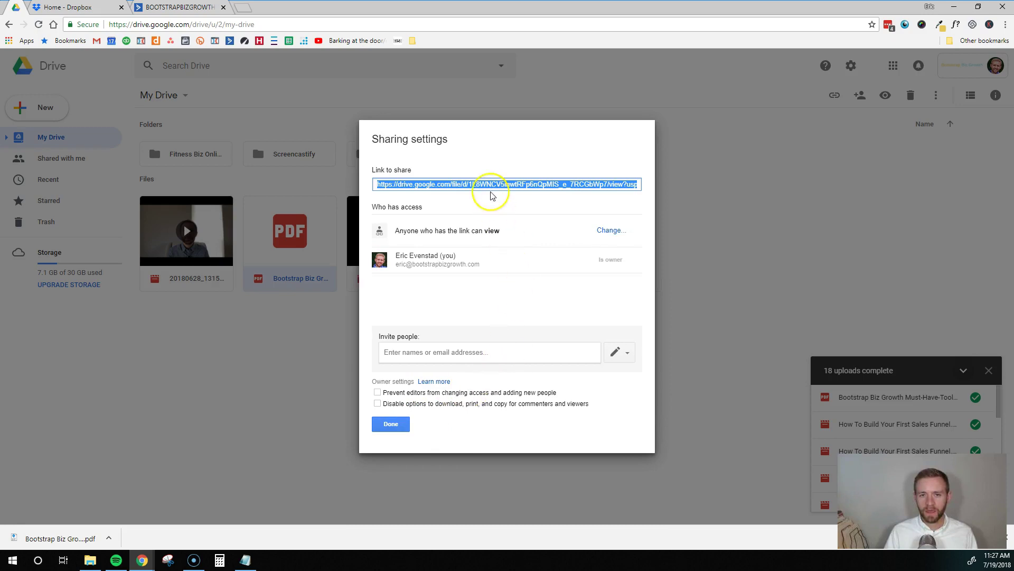
Copy the PDF's share link and load it in a new tab to verify it.
{"action": "right_click", "coordinate": [491, 186]}
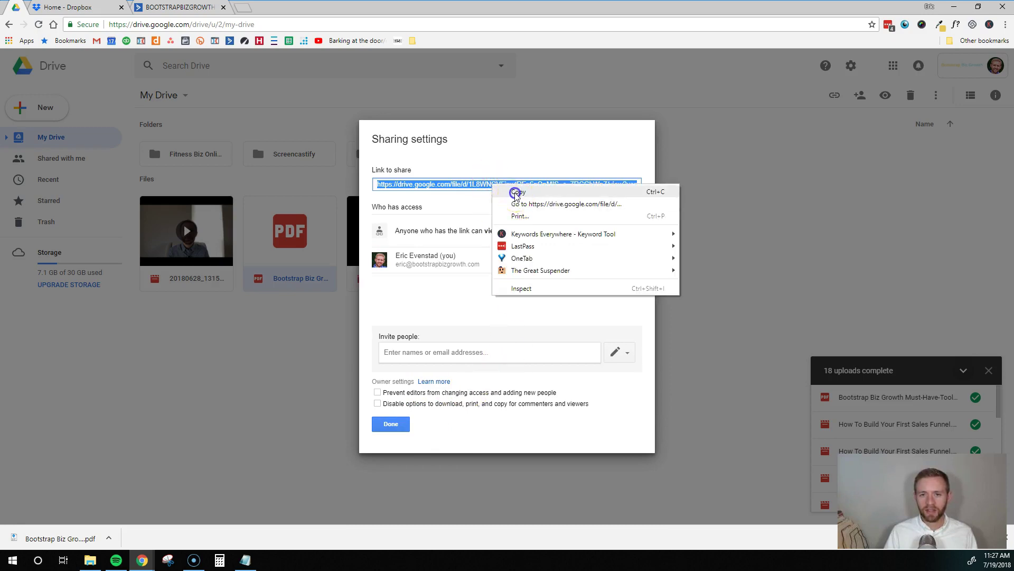
{"action": "left_click", "coordinate": [516, 192]}
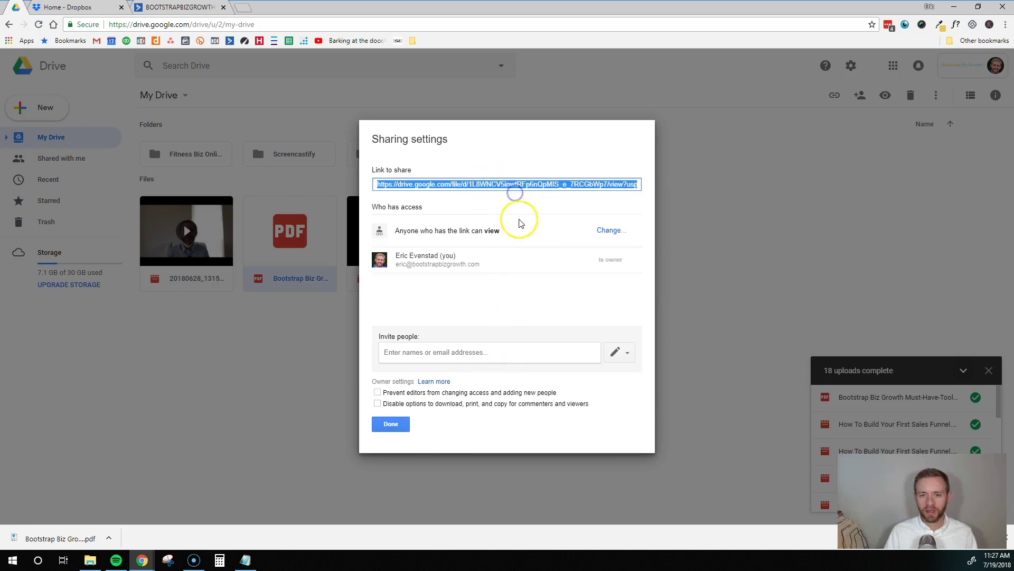
{"action": "left_click", "coordinate": [248, 6]}
{"action": "key", "text": "ctrl+v"}
{"action": "key", "text": "Return"}
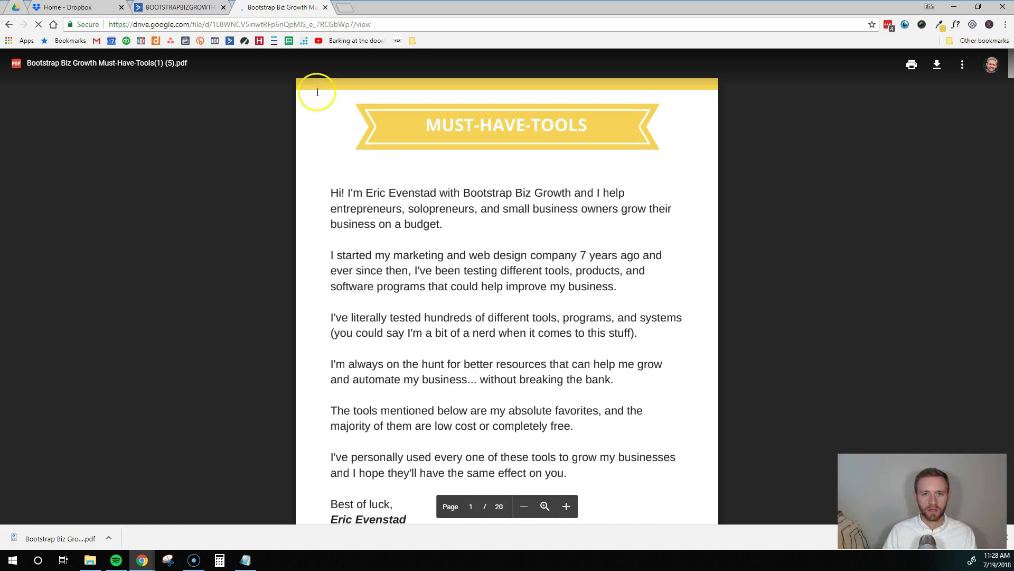
Set the Download The List Of Tools button's link to the Google Drive PDF address.
{"action": "left_click", "coordinate": [327, 7]}
{"action": "left_click", "coordinate": [166, 11]}
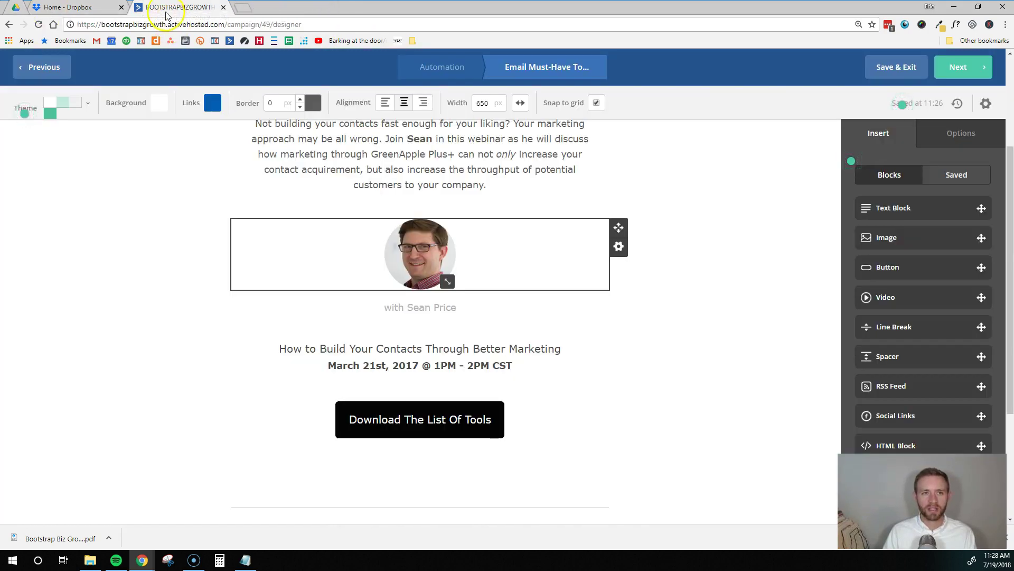
{"action": "scroll", "coordinate": [421, 414], "scroll_direction": "down", "scroll_amount": 1}
{"action": "left_click", "coordinate": [410, 366]}
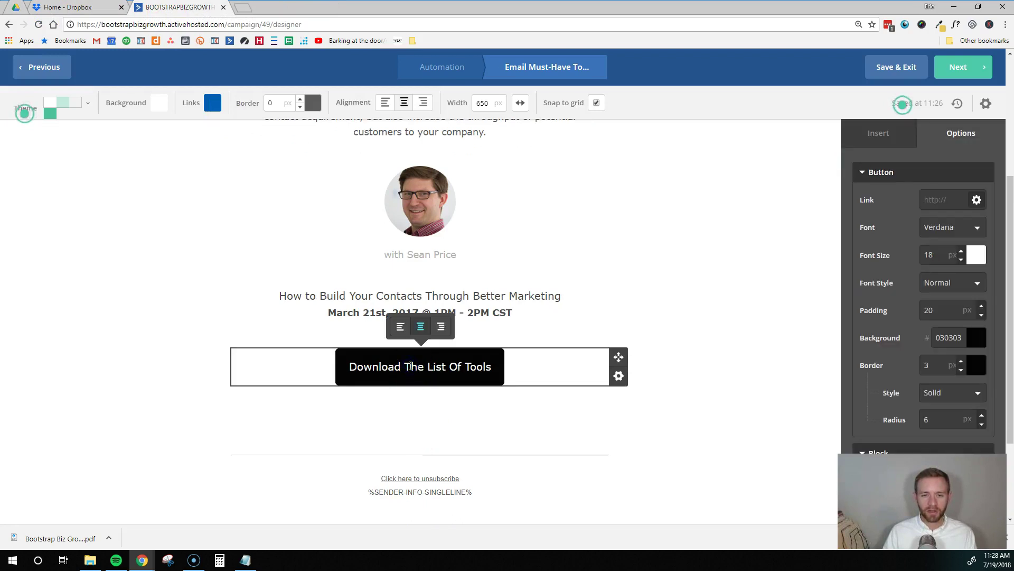
{"action": "left_click", "coordinate": [934, 199]}
{"action": "left_click", "coordinate": [947, 202]}
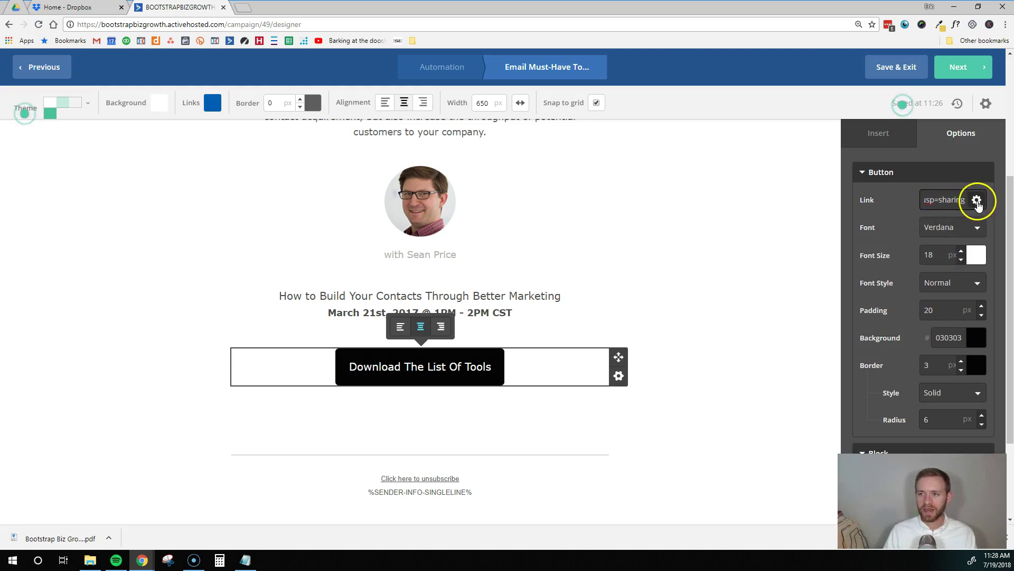
{"action": "left_click", "coordinate": [899, 206]}
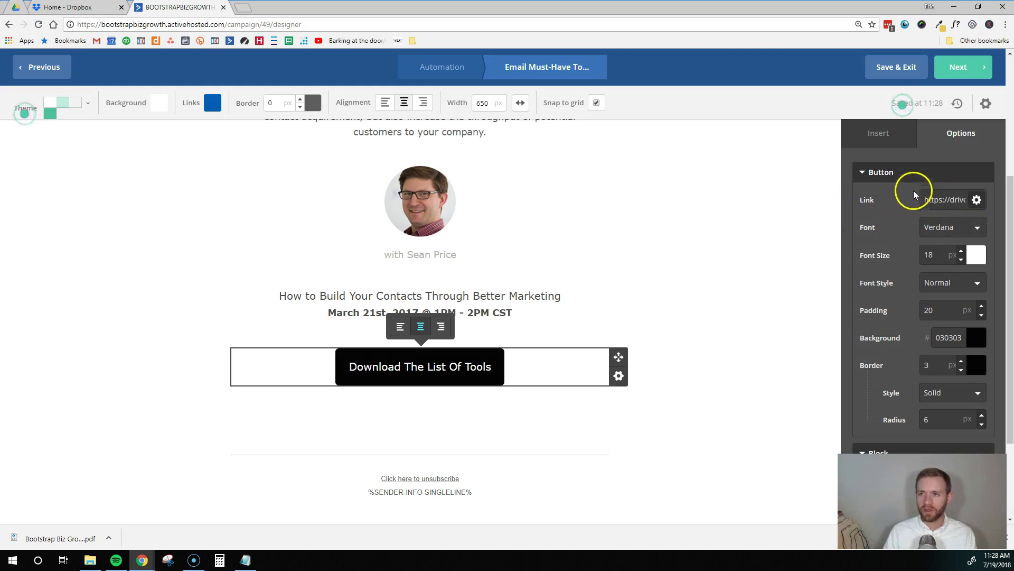
From the campaign summary, send a test email to the author's autofilled address.
{"action": "left_click", "coordinate": [959, 65]}
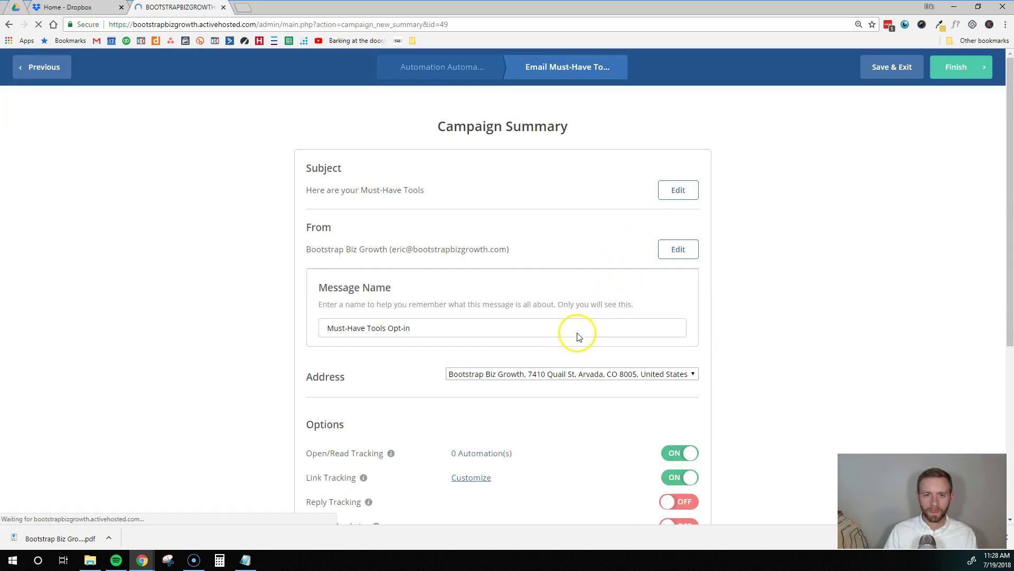
{"action": "scroll", "coordinate": [539, 346], "scroll_direction": "down", "scroll_amount": 2}
{"action": "scroll", "coordinate": [523, 340], "scroll_direction": "down", "scroll_amount": 3}
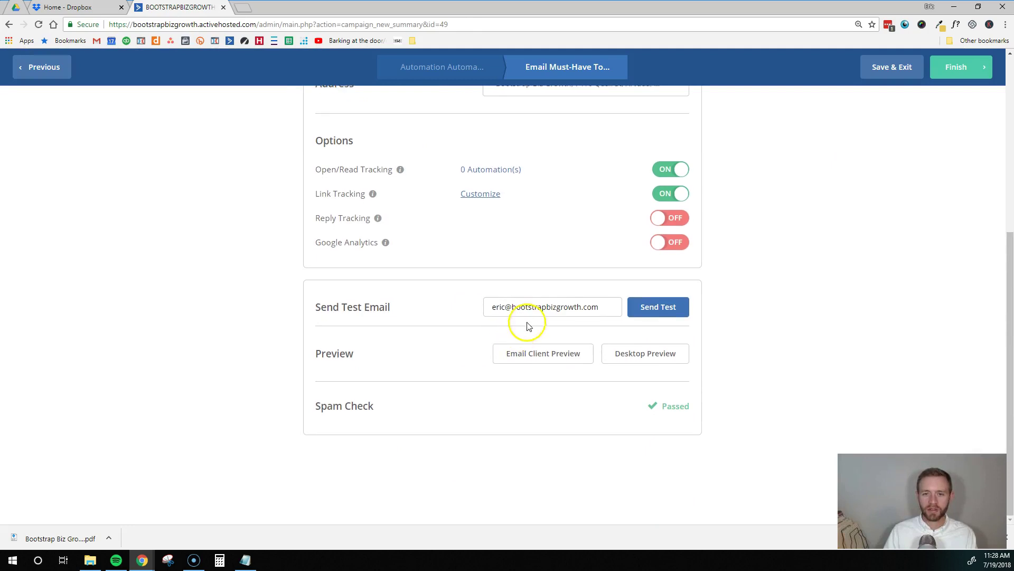
{"action": "triple_click", "coordinate": [529, 308]}
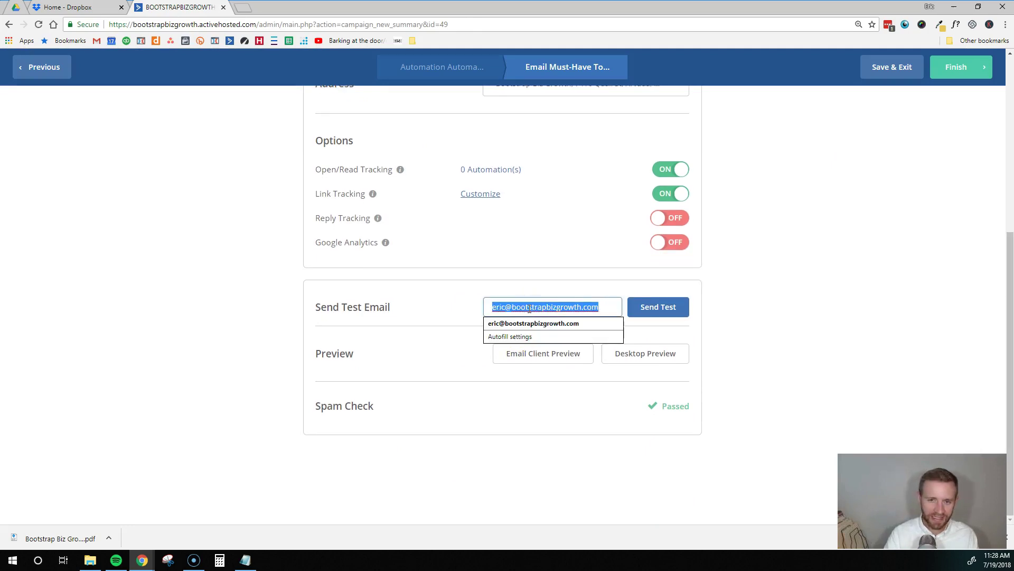
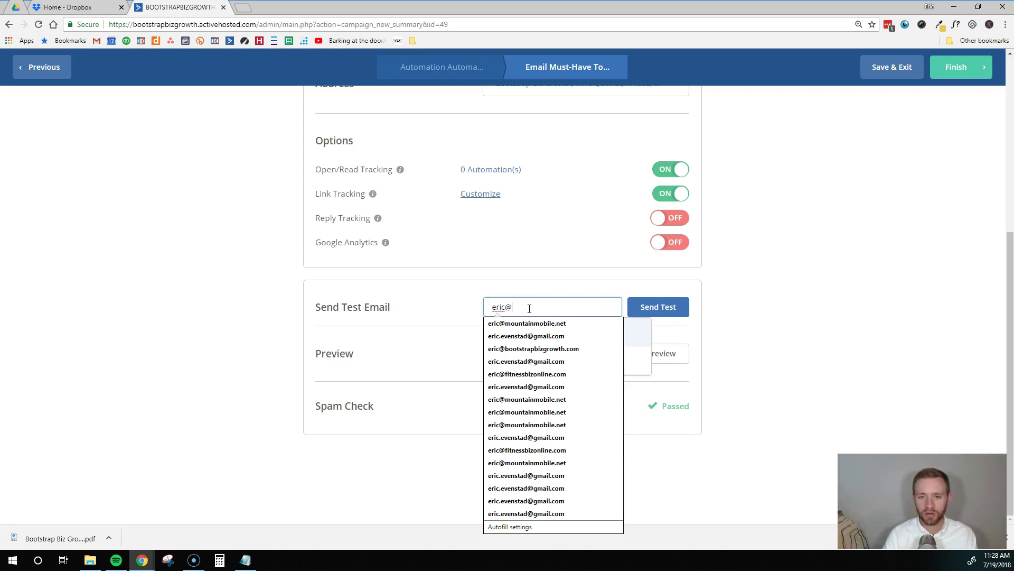
{"action": "key", "text": "Down"}
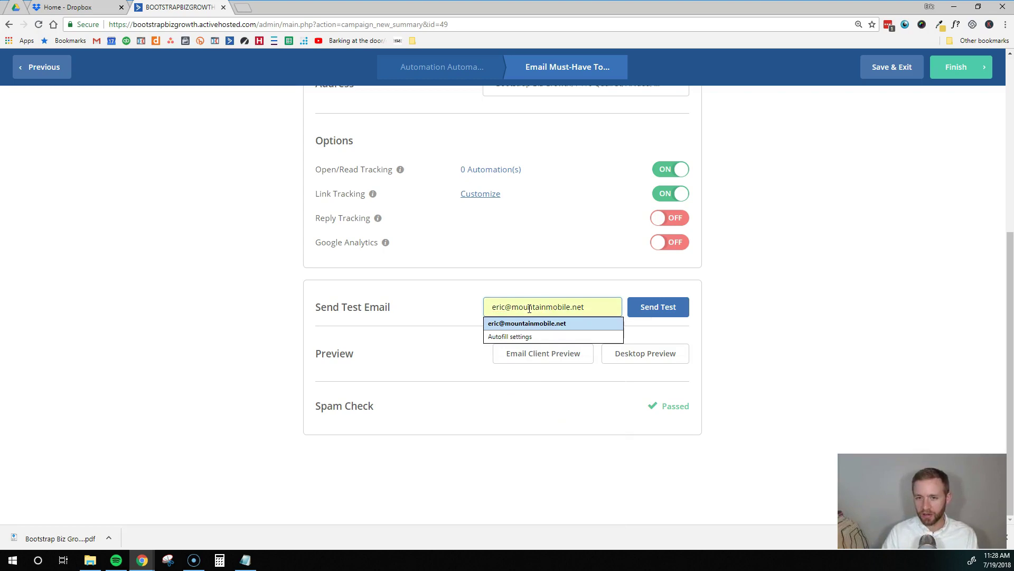
{"action": "left_click", "coordinate": [583, 323]}
{"action": "left_click", "coordinate": [641, 309]}
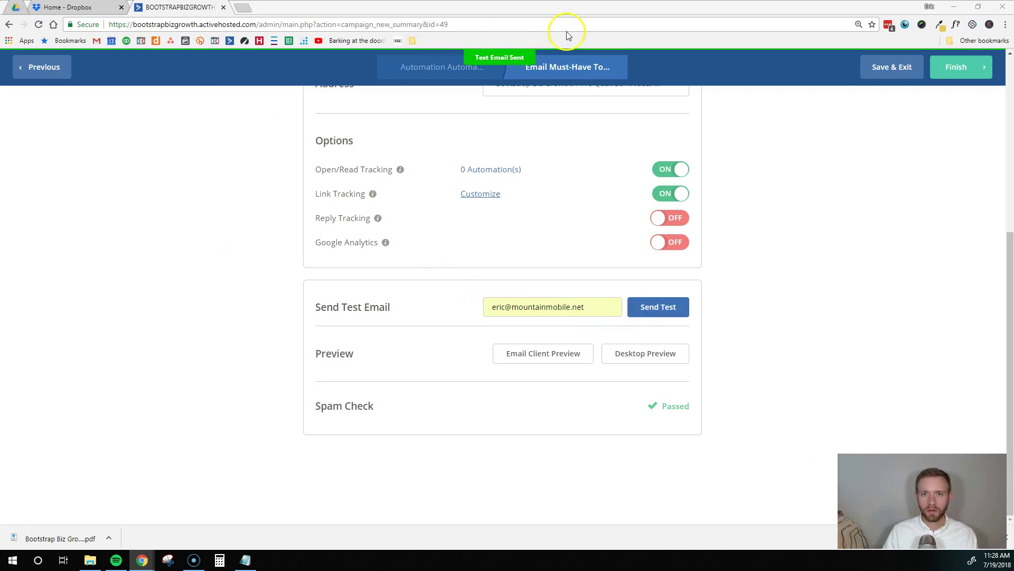
{"action": "left_click", "coordinate": [954, 10]}
Open the arrived Must-Have Tools test email in the Gmail Primary inbox.
{"action": "left_click", "coordinate": [36, 15]}
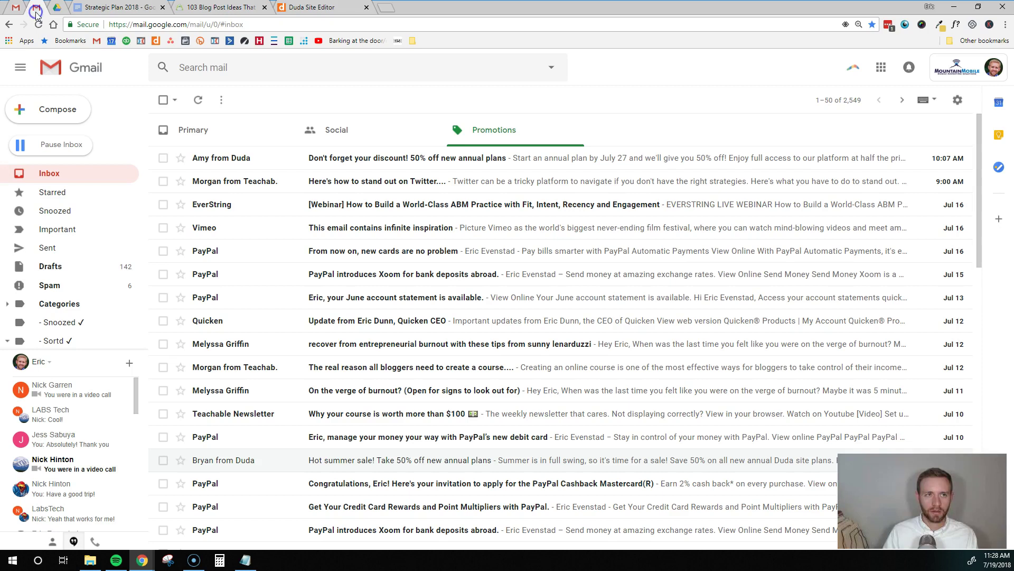
{"action": "left_click", "coordinate": [183, 130]}
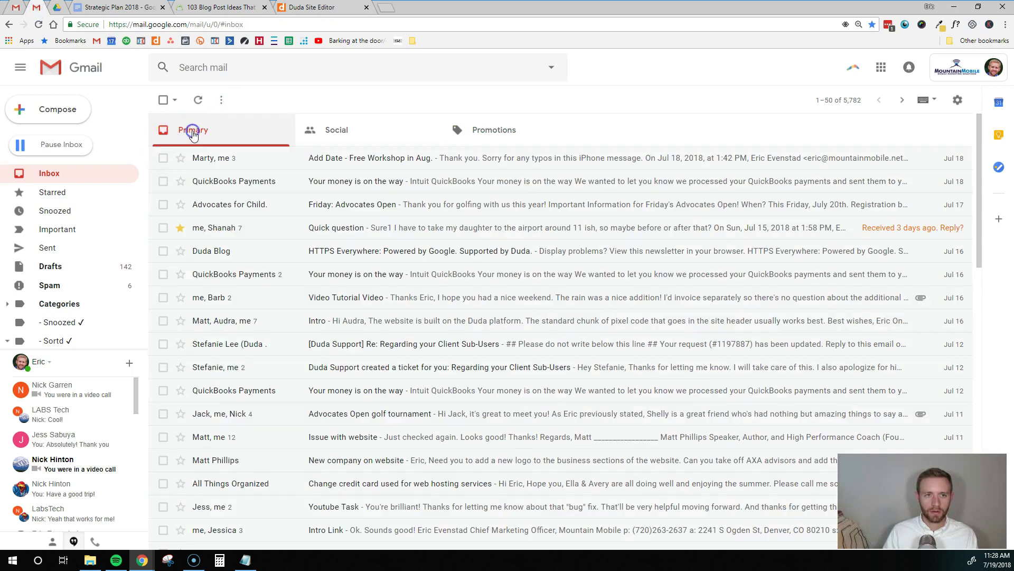
{"action": "left_click", "coordinate": [60, 174]}
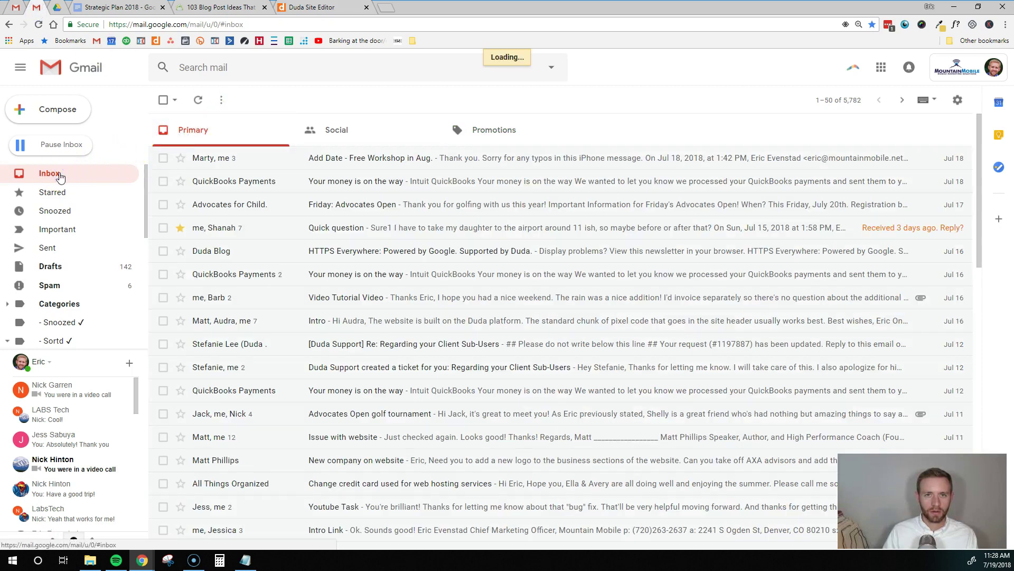
{"action": "left_click", "coordinate": [373, 158]}
{"action": "scroll", "coordinate": [514, 253], "scroll_direction": "down", "scroll_amount": 3}
{"action": "scroll", "coordinate": [544, 276], "scroll_direction": "down", "scroll_amount": 2}
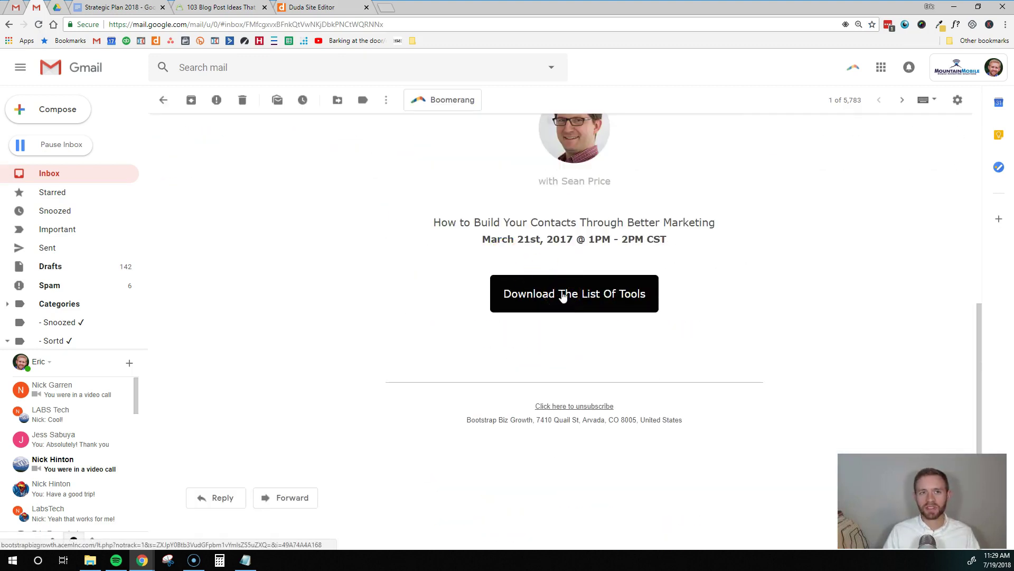
Follow the email's download link and scroll through the Must-Have-Tools PDF in Drive.
{"action": "left_click", "coordinate": [564, 296]}
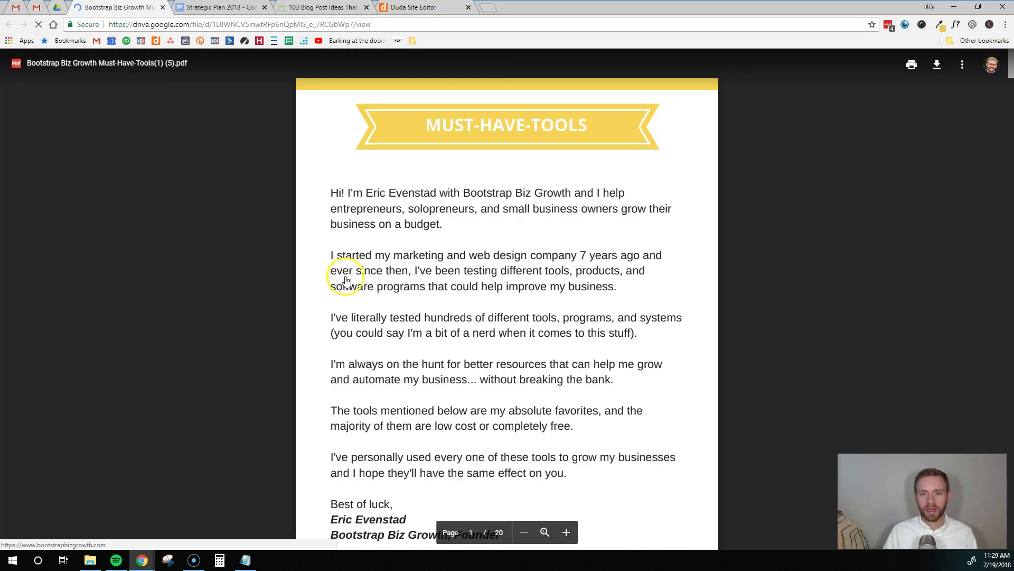
{"action": "scroll", "coordinate": [390, 280], "scroll_direction": "down", "scroll_amount": 7}
{"action": "scroll", "coordinate": [390, 277], "scroll_direction": "down", "scroll_amount": 3}
{"action": "scroll", "coordinate": [389, 276], "scroll_direction": "down", "scroll_amount": 9}
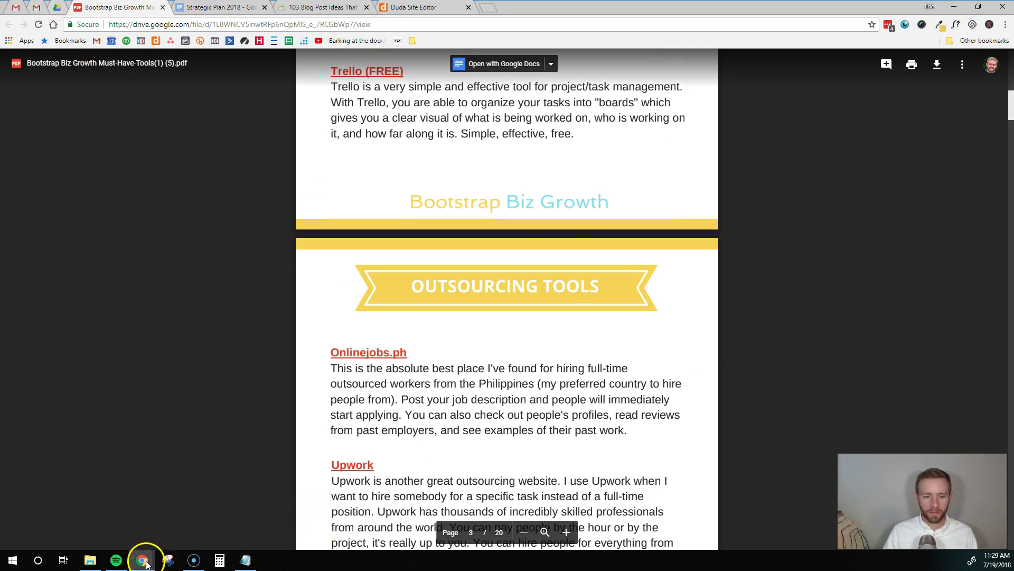
Finish the Must-Have Tools opt-in email and return to the automation.
{"action": "mouse_move", "coordinate": [142, 560]}
{"action": "left_click", "coordinate": [254, 531]}
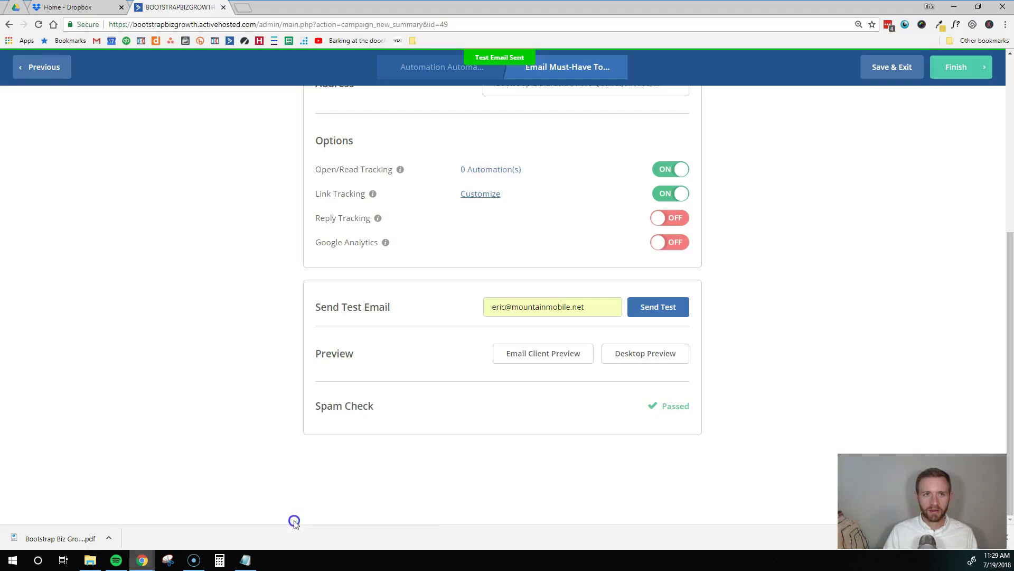
{"action": "scroll", "coordinate": [781, 204], "scroll_direction": "up", "scroll_amount": 6}
{"action": "scroll", "coordinate": [895, 136], "scroll_direction": "down", "scroll_amount": 4}
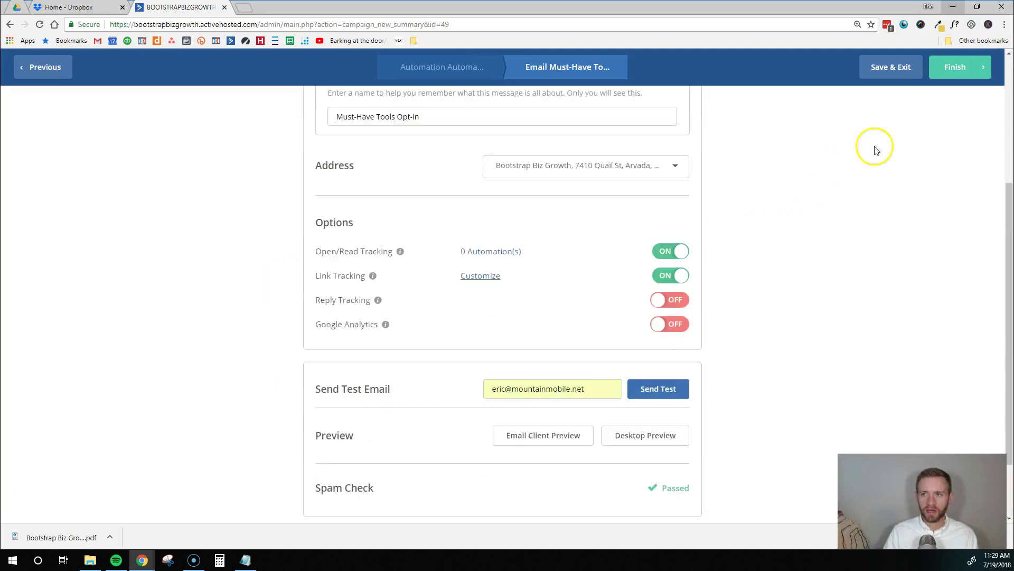
{"action": "left_click", "coordinate": [969, 62]}
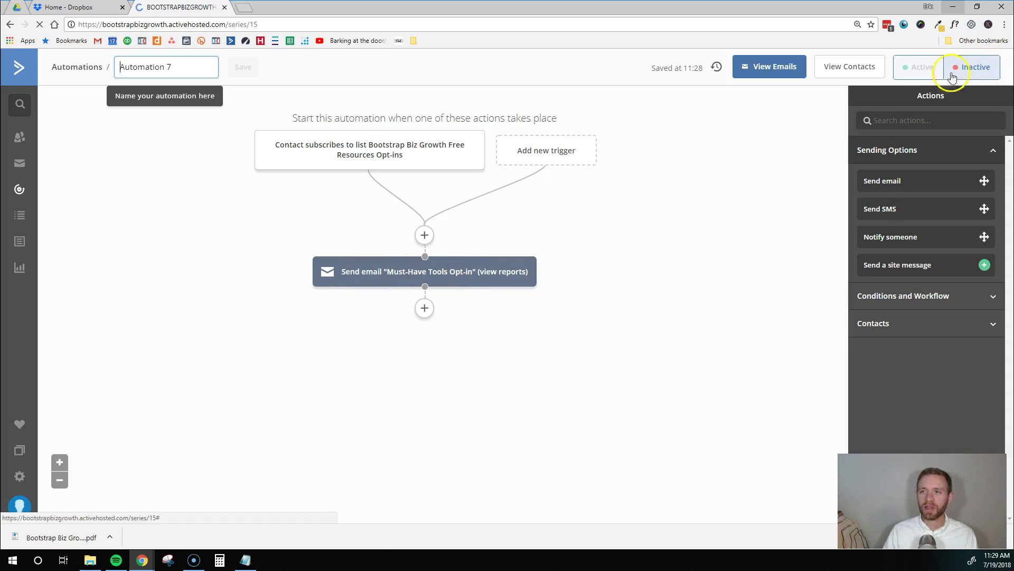
Set Automation 7 to Active and add a new step below the opt-in email.
{"action": "left_click", "coordinate": [923, 69]}
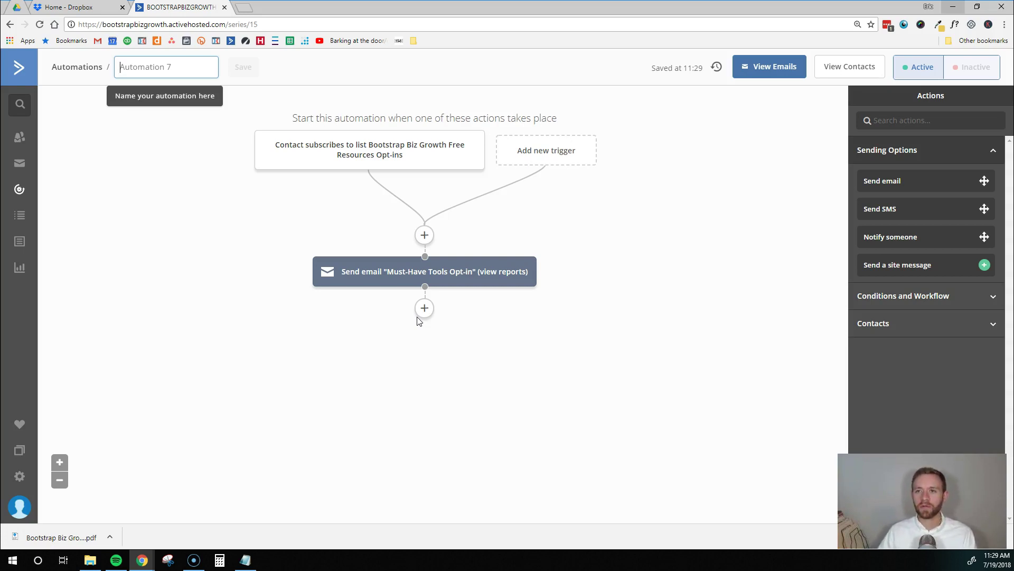
{"action": "left_click", "coordinate": [462, 299]}
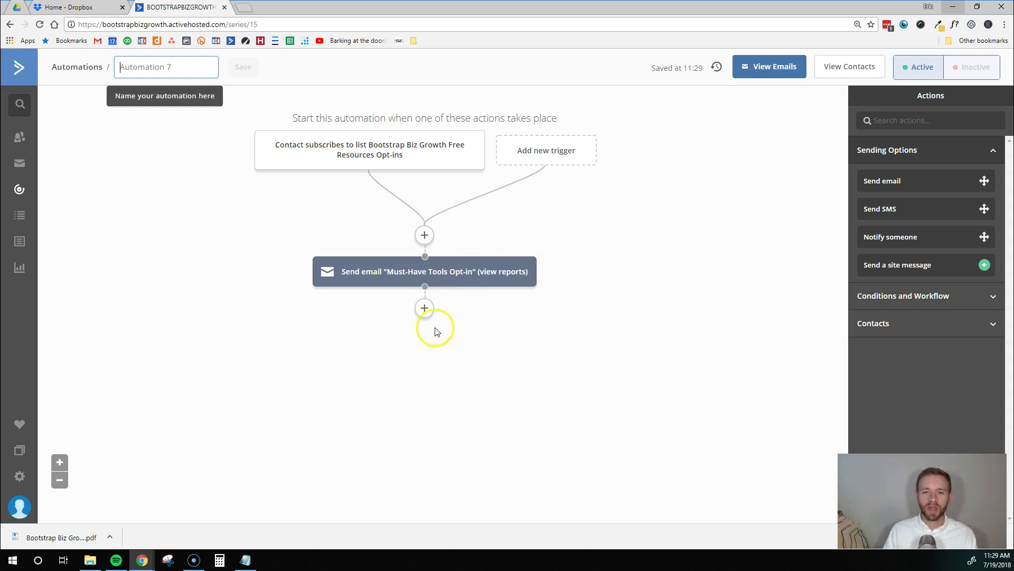
{"action": "left_click", "coordinate": [424, 308]}
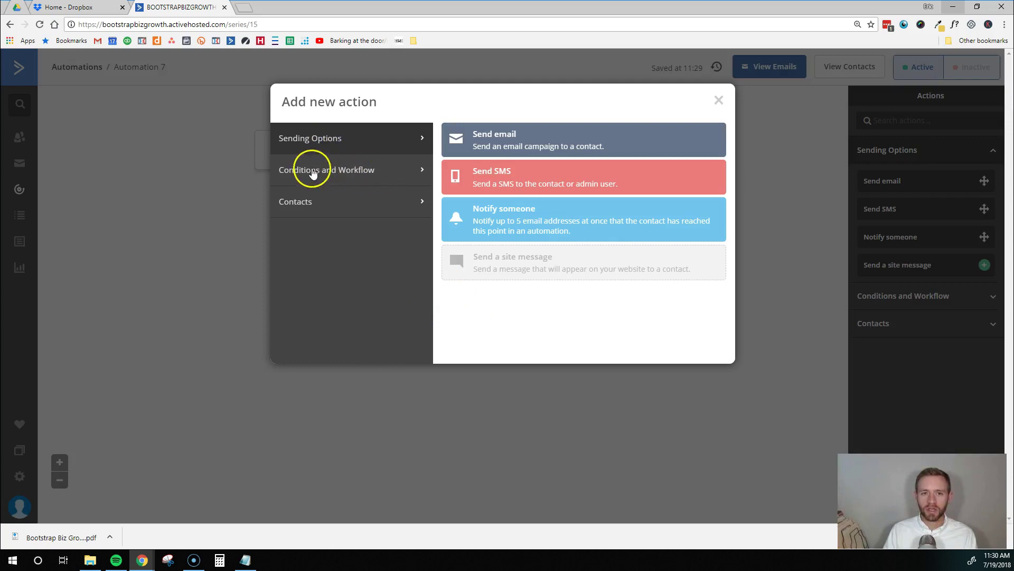
{"action": "left_click", "coordinate": [385, 170]}
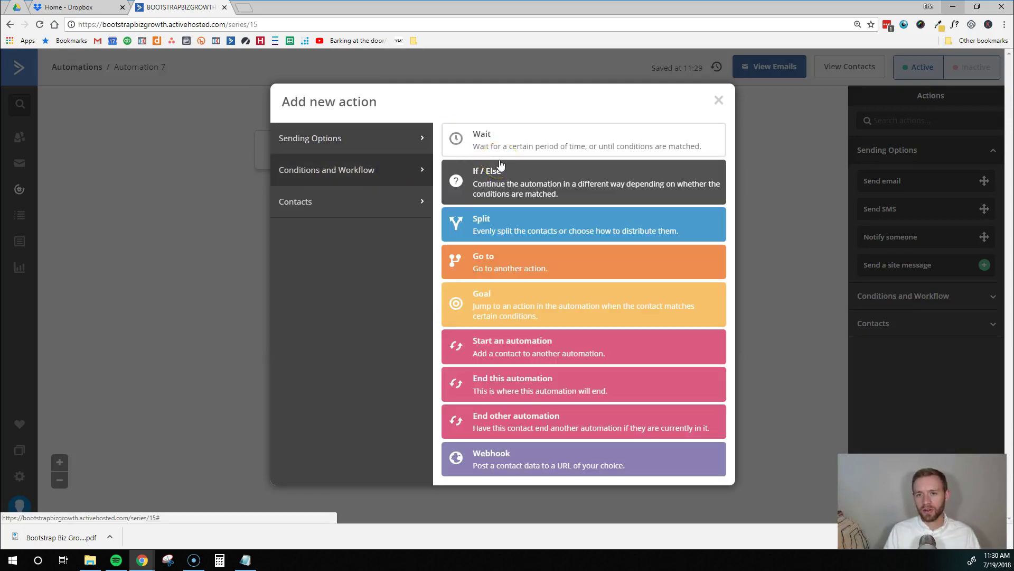
{"action": "left_click", "coordinate": [497, 155]}
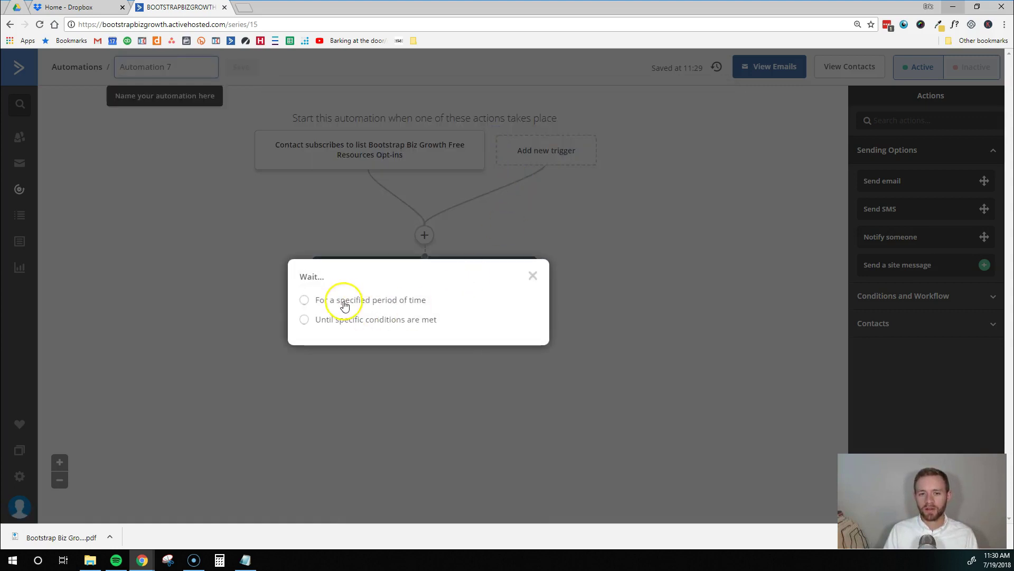
{"action": "left_click", "coordinate": [343, 301]}
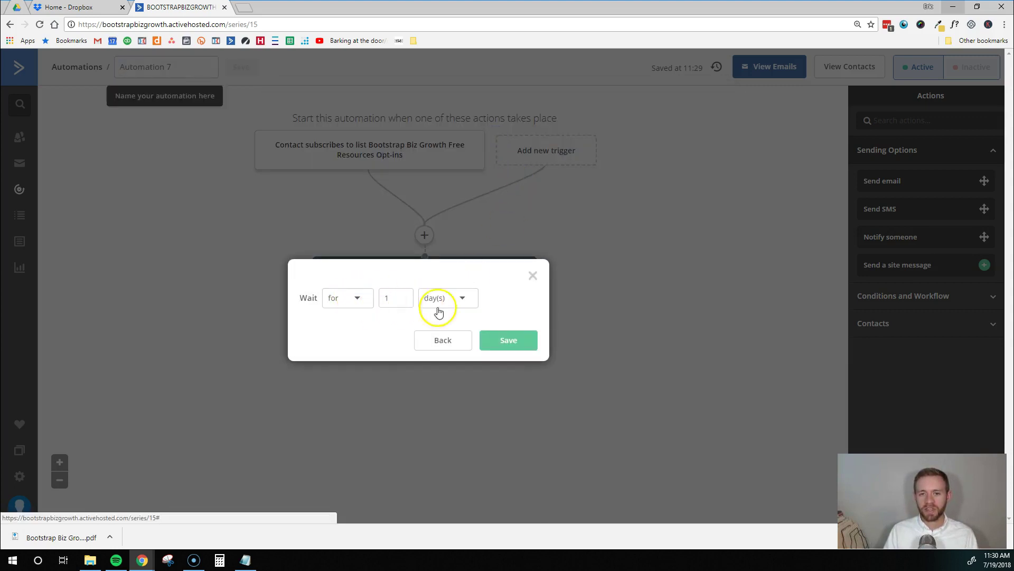
{"action": "left_click", "coordinate": [502, 342]}
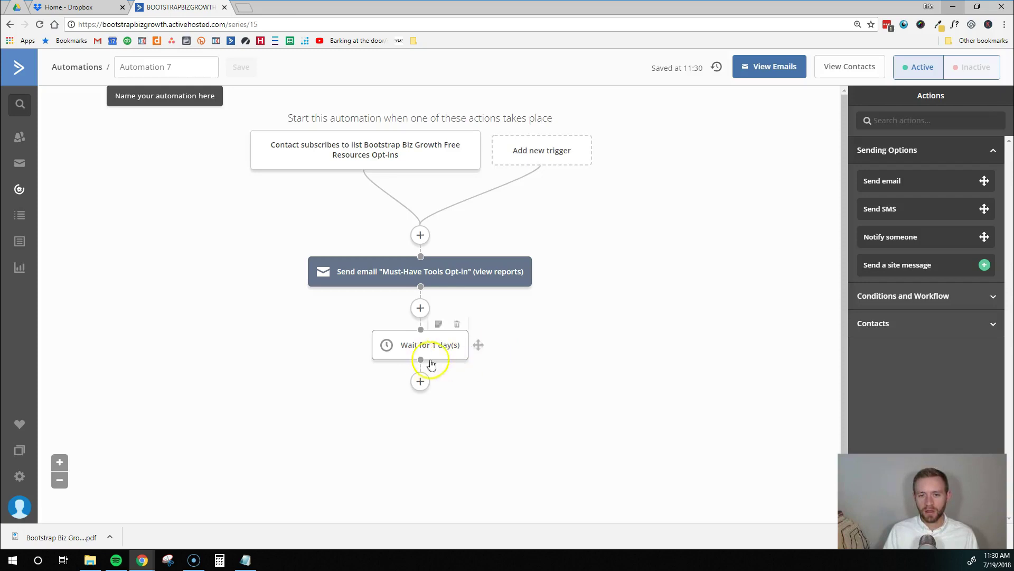
{"action": "left_click", "coordinate": [420, 381]}
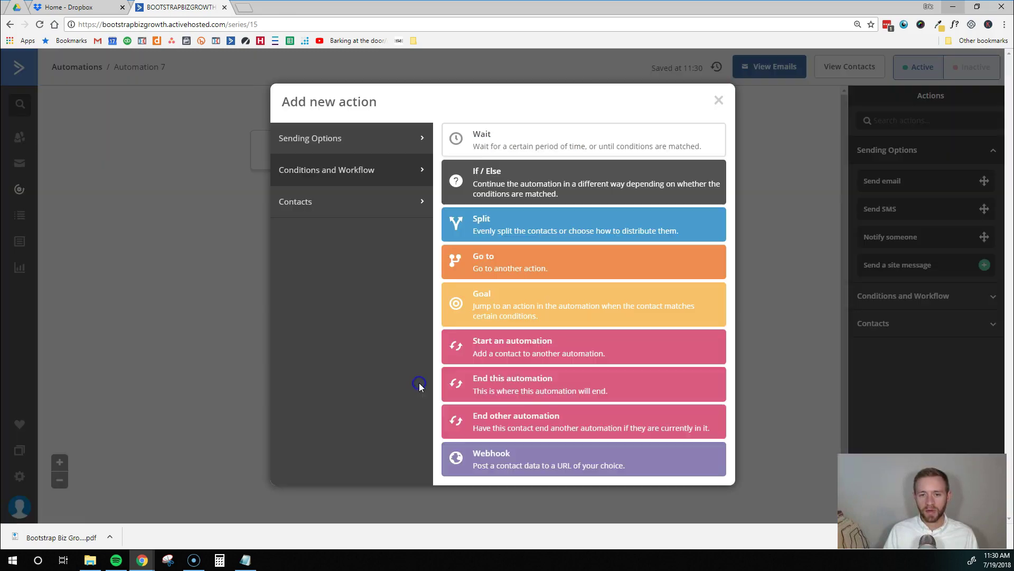
{"action": "left_click", "coordinate": [346, 140]}
{"action": "left_click", "coordinate": [488, 140]}
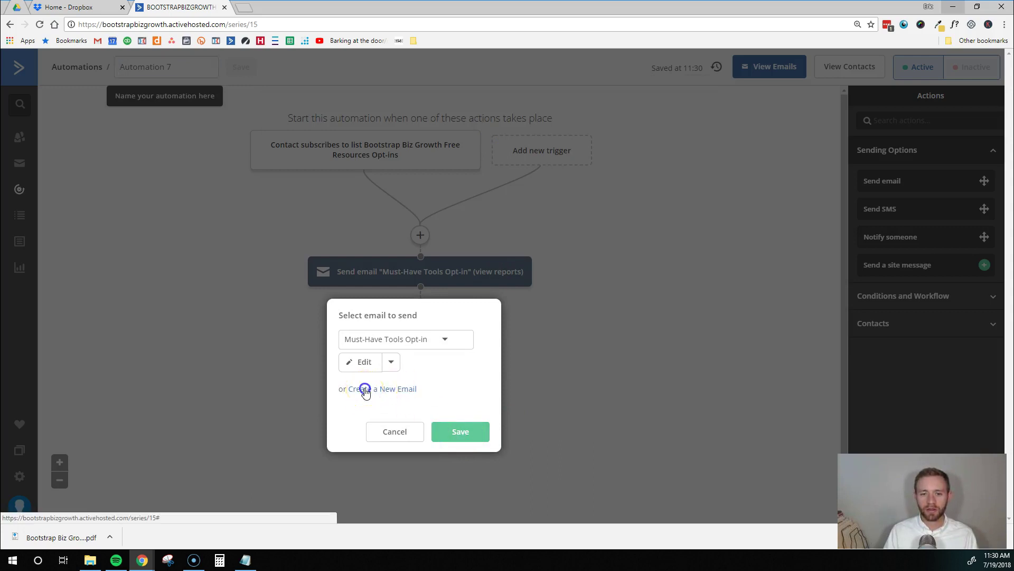
{"action": "left_click", "coordinate": [365, 390]}
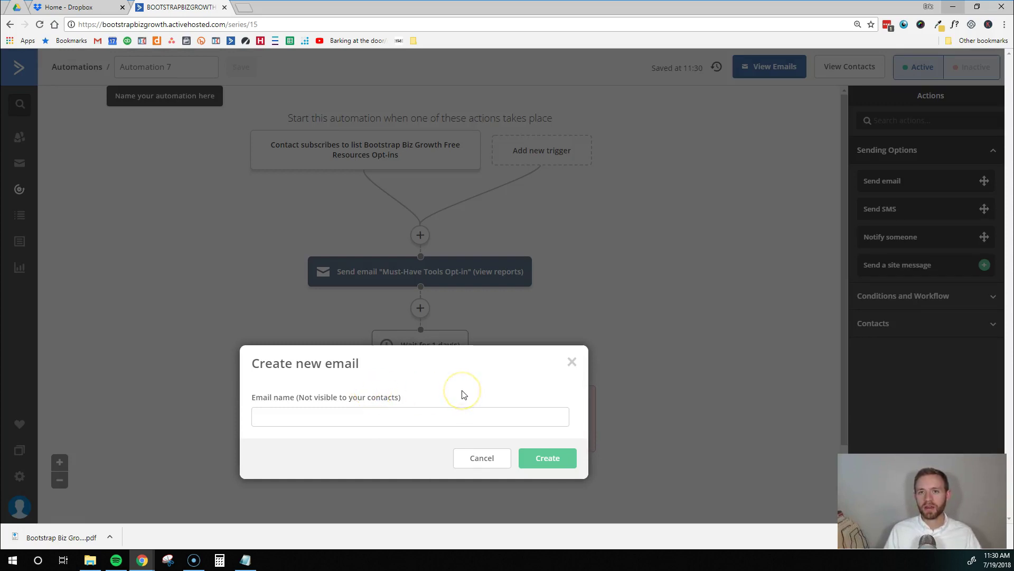
{"action": "left_click", "coordinate": [572, 362]}
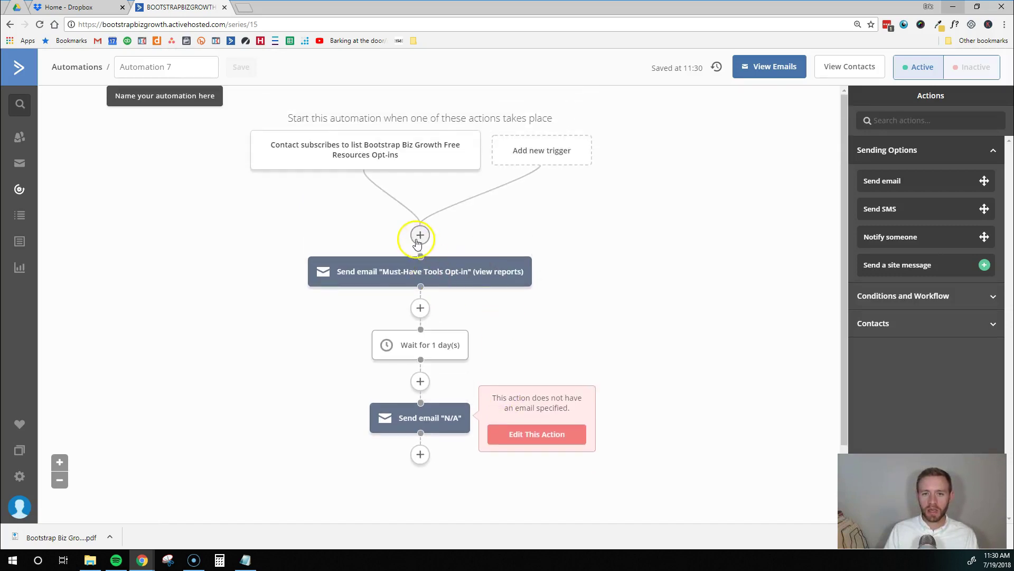
{"action": "mouse_move", "coordinate": [419, 417]}
{"action": "scroll", "coordinate": [449, 422], "scroll_direction": "down", "scroll_amount": 2}
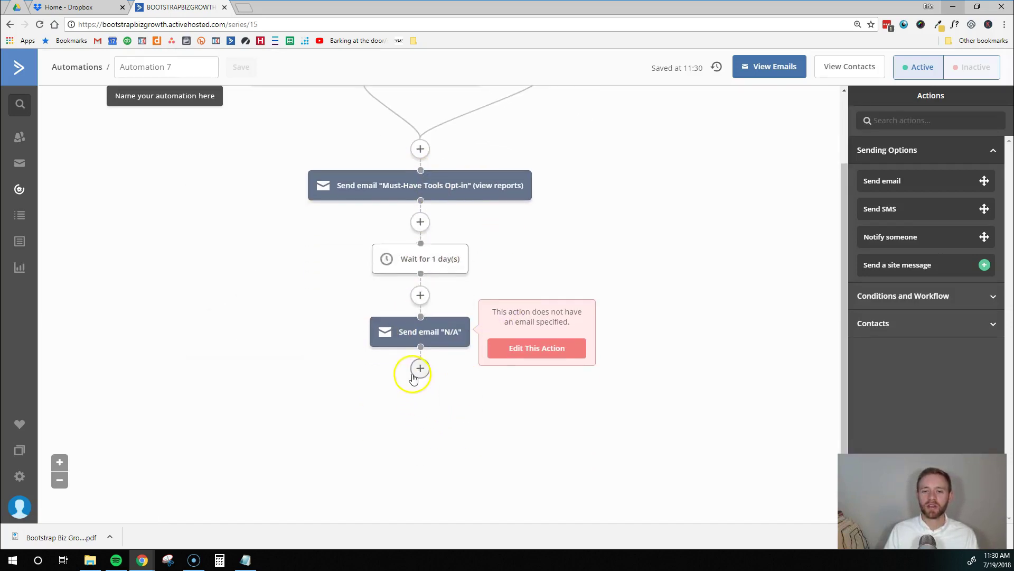
{"action": "scroll", "coordinate": [430, 484], "scroll_direction": "up", "scroll_amount": 1}
{"action": "scroll", "coordinate": [430, 484], "scroll_direction": "up", "scroll_amount": 1}
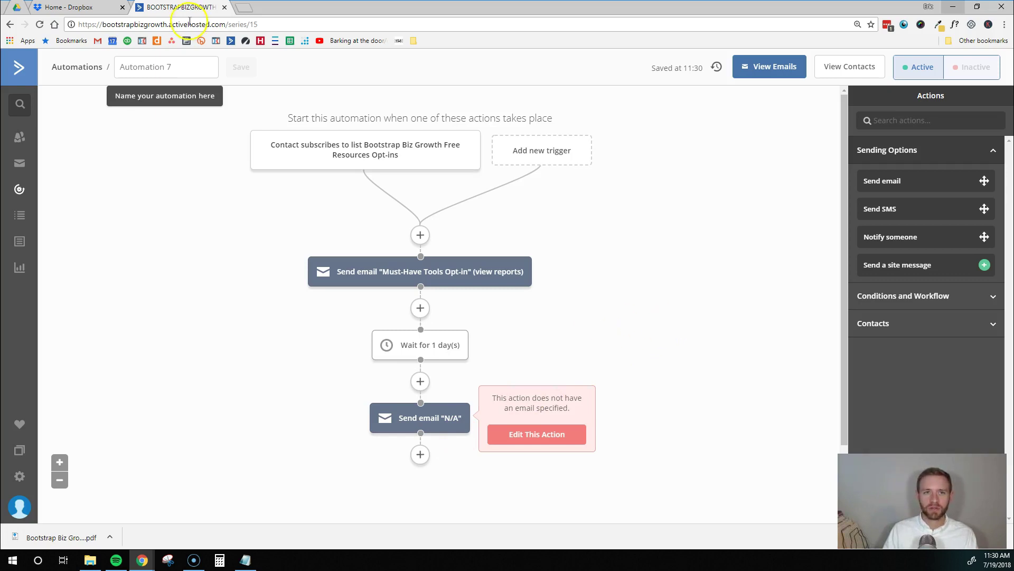
Upload the downloaded Must-Have-Tools PDF to the main Dropbox folder.
{"action": "left_click", "coordinate": [88, 7]}
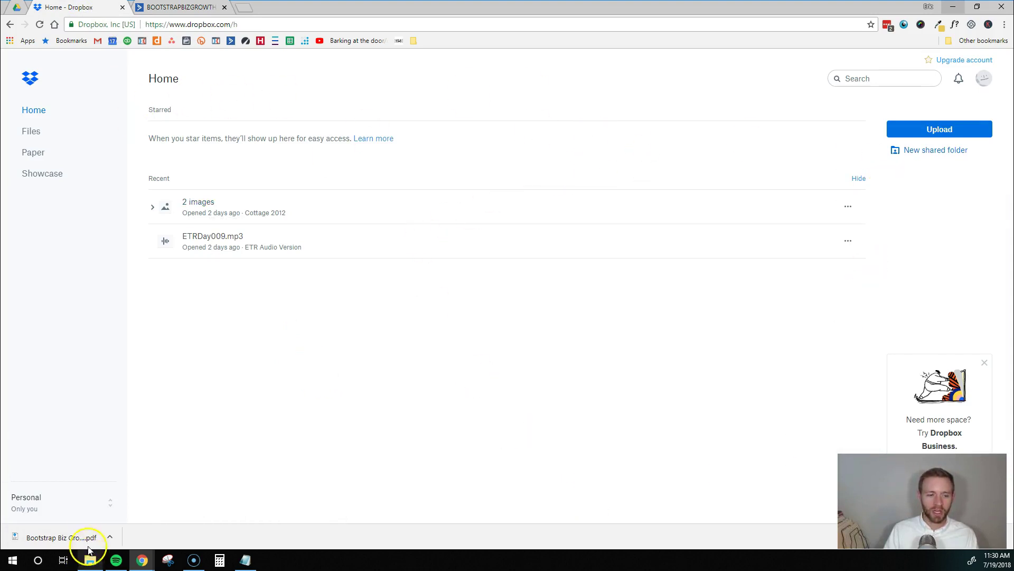
{"action": "left_click_drag", "start_coordinate": [82, 537], "coordinate": [304, 302]}
{"action": "left_click", "coordinate": [405, 241]}
{"action": "left_click", "coordinate": [621, 358]}
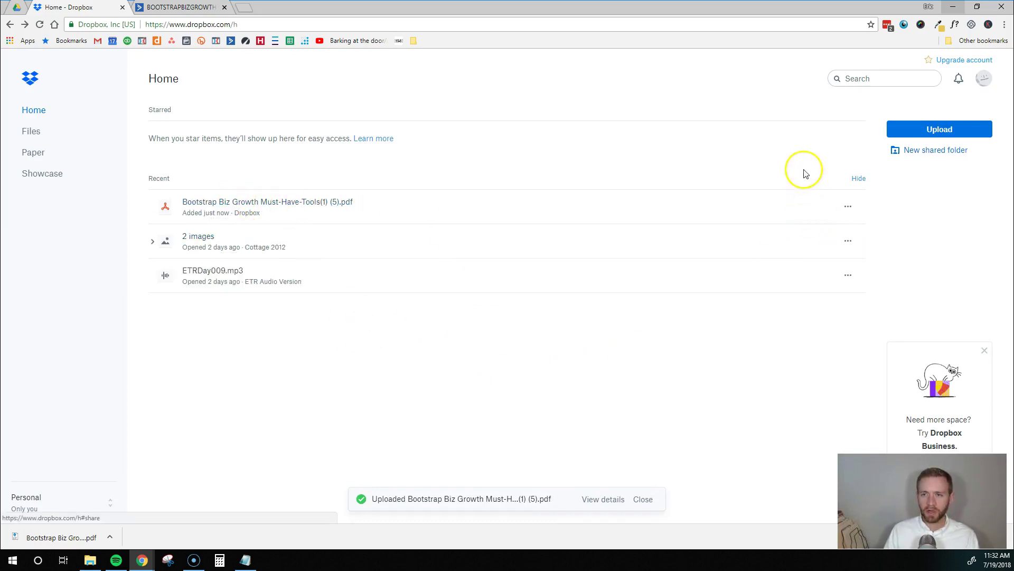
Create and copy a view-only share link for the PDF, then return to ActiveCampaign.
{"action": "mouse_move", "coordinate": [508, 206]}
{"action": "left_click", "coordinate": [808, 206]}
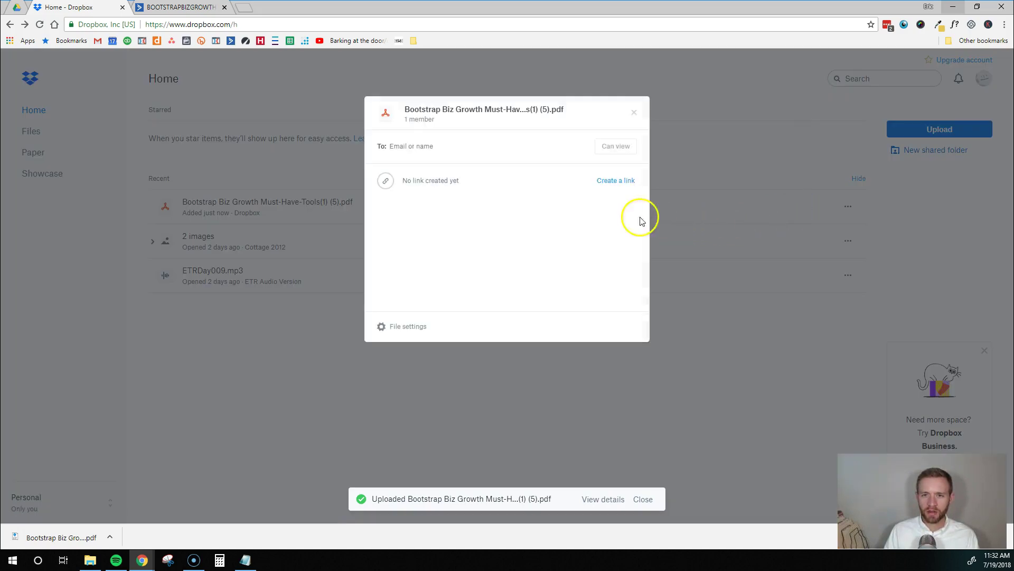
{"action": "left_click", "coordinate": [607, 182]}
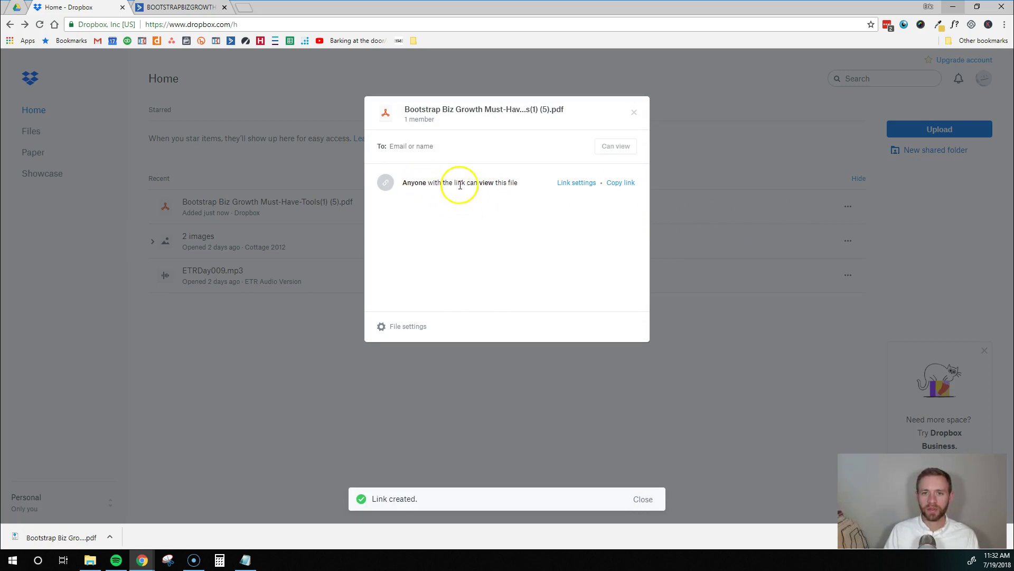
{"action": "left_click", "coordinate": [574, 183]}
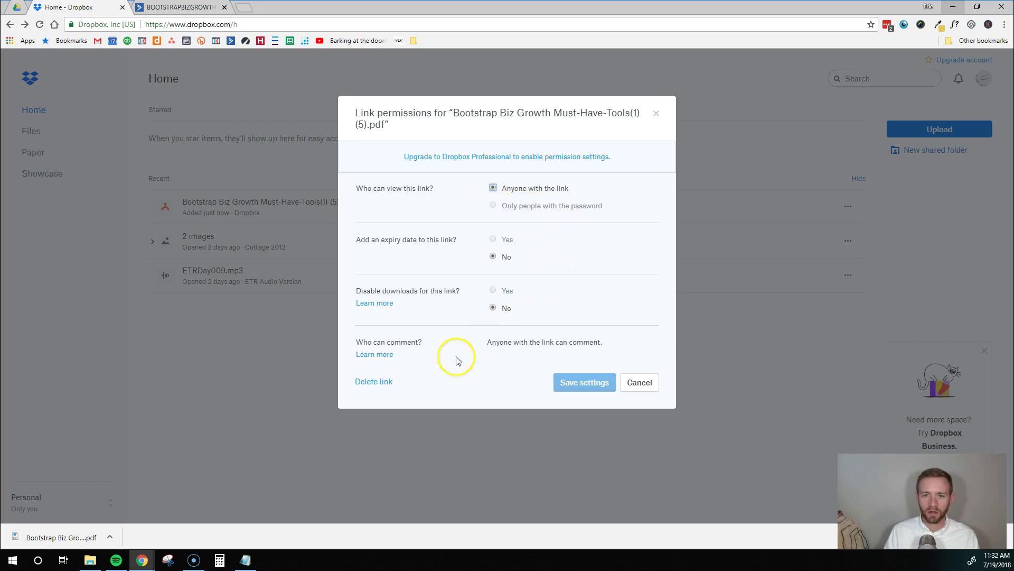
{"action": "left_click", "coordinate": [657, 113]}
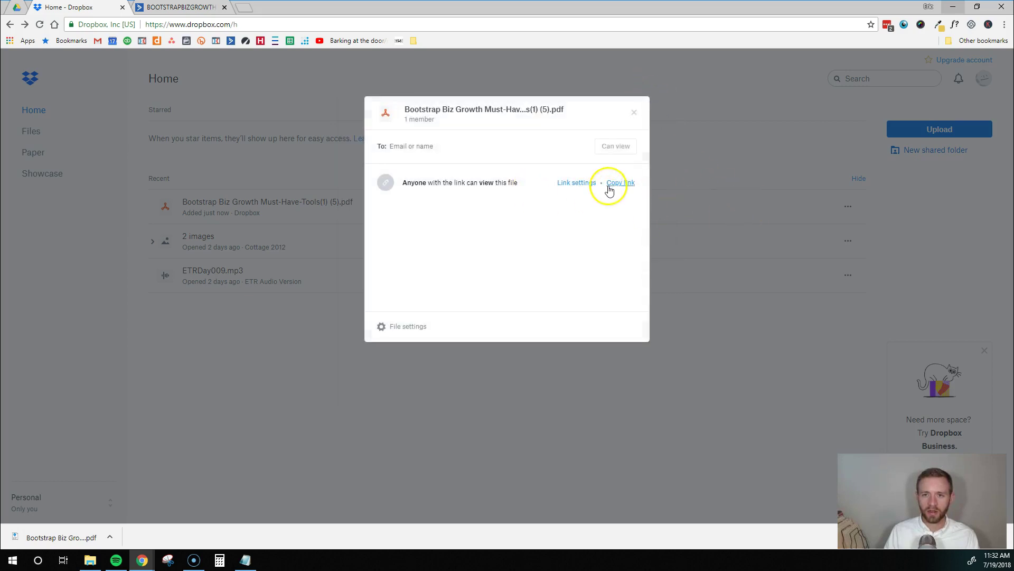
{"action": "left_click", "coordinate": [619, 183]}
{"action": "left_click", "coordinate": [634, 112]}
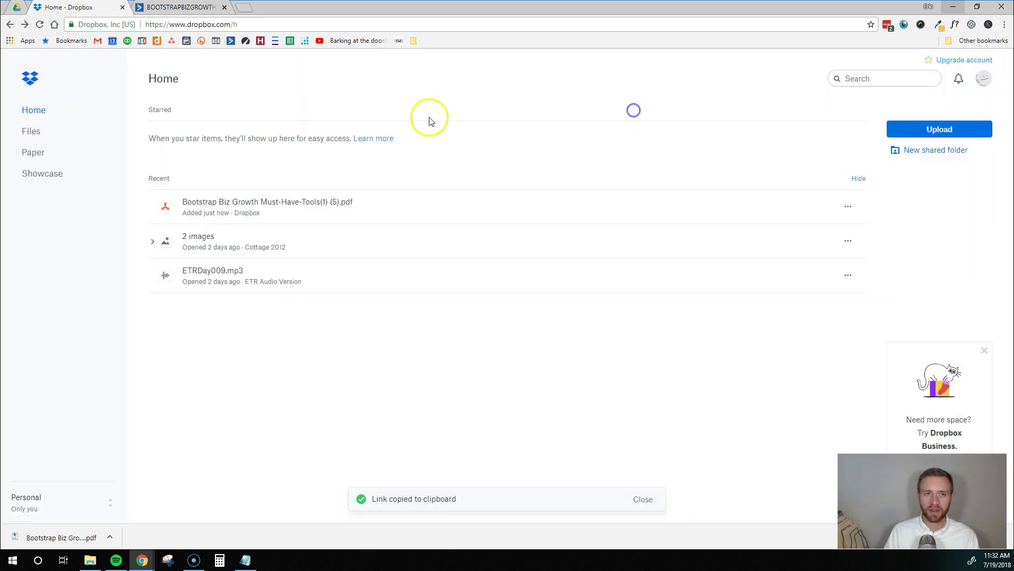
{"action": "key", "text": "ctrl+Tab"}
Open the Must-Have Tools Opt-in email in the designer and check the download button's link.
{"action": "left_click", "coordinate": [459, 271]}
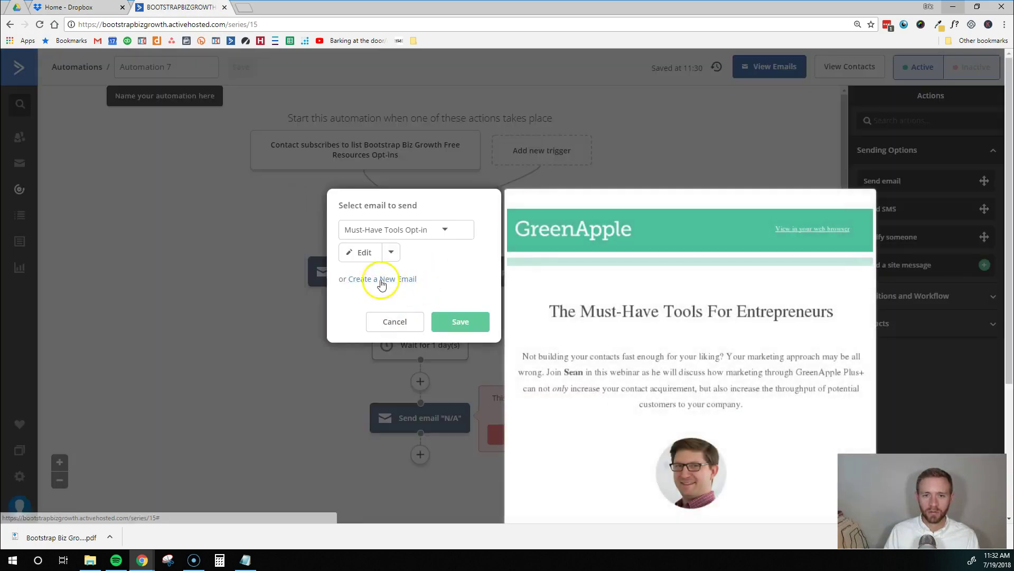
{"action": "left_click", "coordinate": [363, 252]}
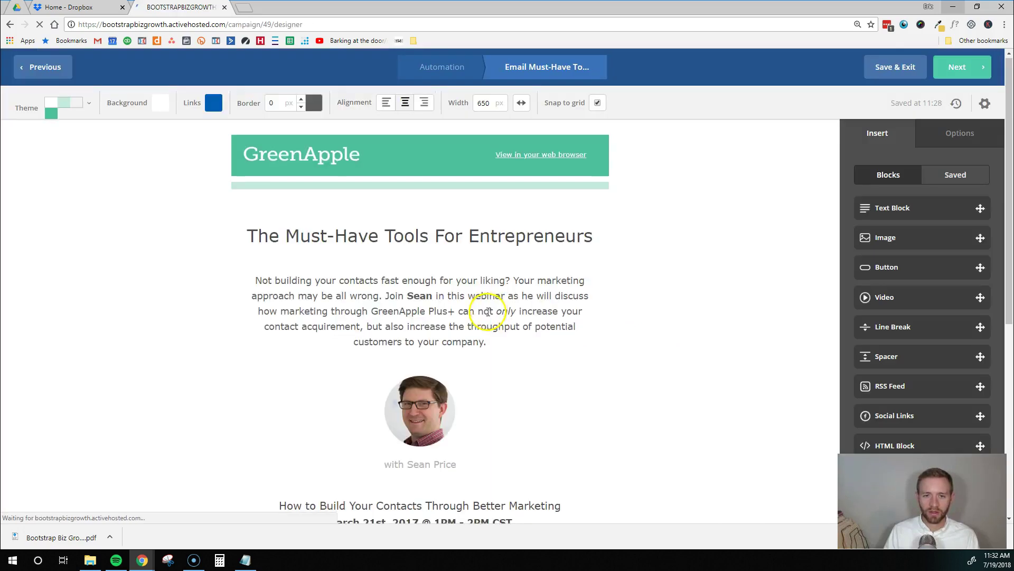
{"action": "scroll", "coordinate": [414, 356], "scroll_direction": "down", "scroll_amount": 6}
{"action": "scroll", "coordinate": [417, 356], "scroll_direction": "up", "scroll_amount": 3}
{"action": "scroll", "coordinate": [415, 402], "scroll_direction": "up", "scroll_amount": 1}
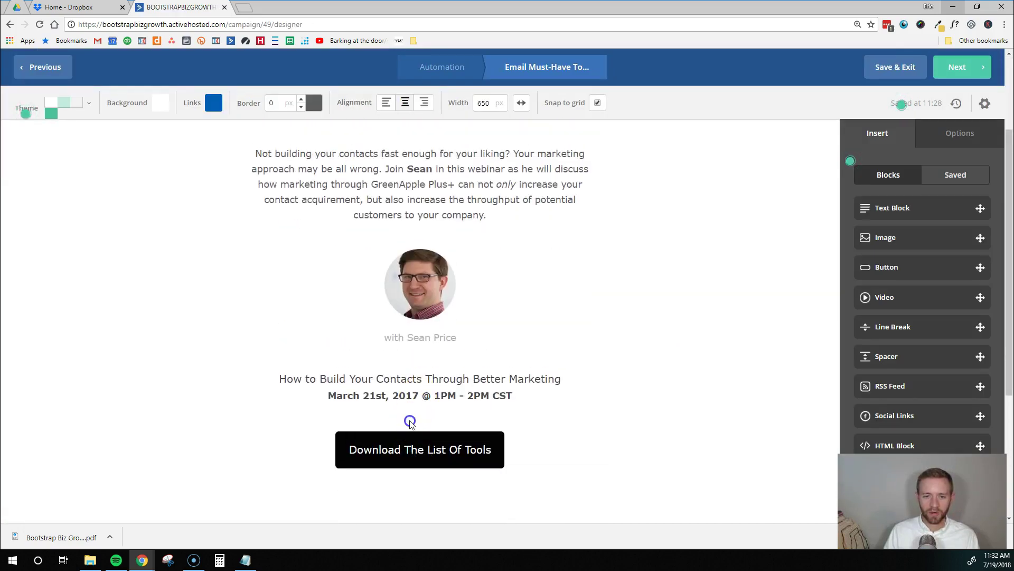
{"action": "left_click", "coordinate": [410, 421]}
{"action": "left_click", "coordinate": [418, 450]}
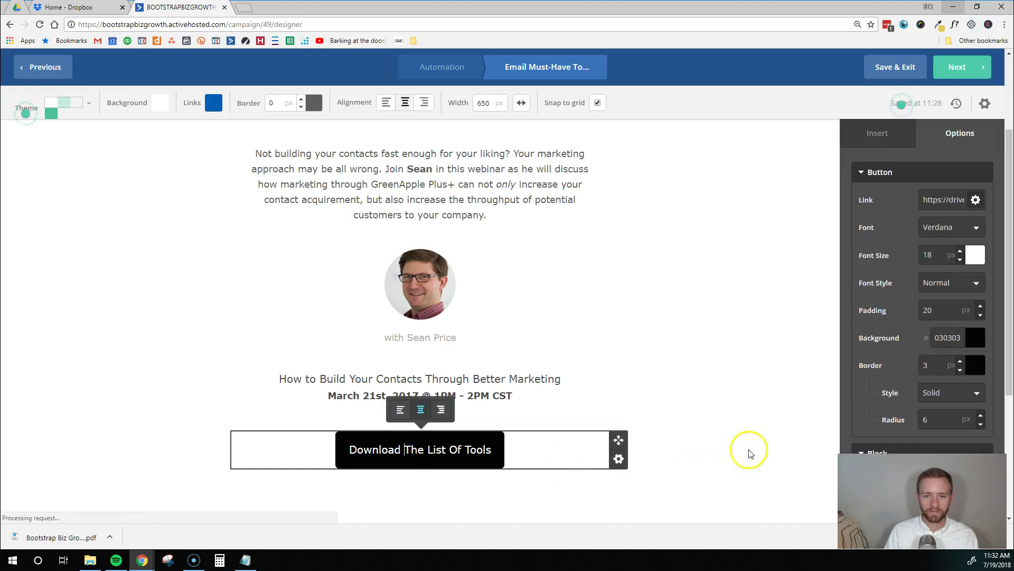
{"action": "triple_click", "coordinate": [945, 198]}
{"action": "left_click", "coordinate": [754, 296]}
Link the heading words 'Contacts Through' to the pasted Dropbox PDF URL.
{"action": "left_click", "coordinate": [407, 381]}
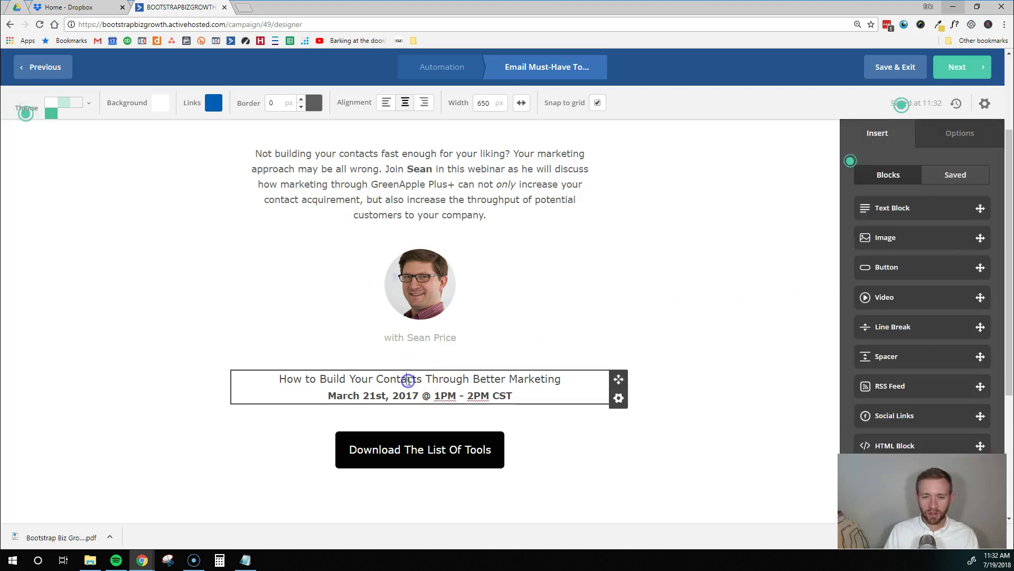
{"action": "left_click_drag", "start_coordinate": [378, 377], "coordinate": [469, 376]}
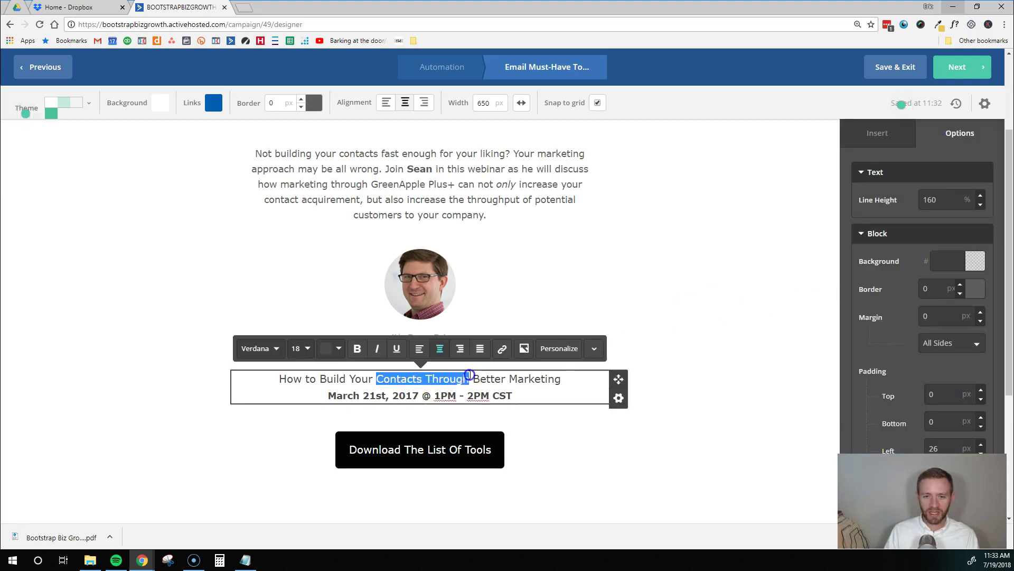
{"action": "left_click", "coordinate": [503, 350]}
{"action": "right_click", "coordinate": [446, 141]}
{"action": "left_click", "coordinate": [489, 206]}
{"action": "left_click", "coordinate": [636, 236]}
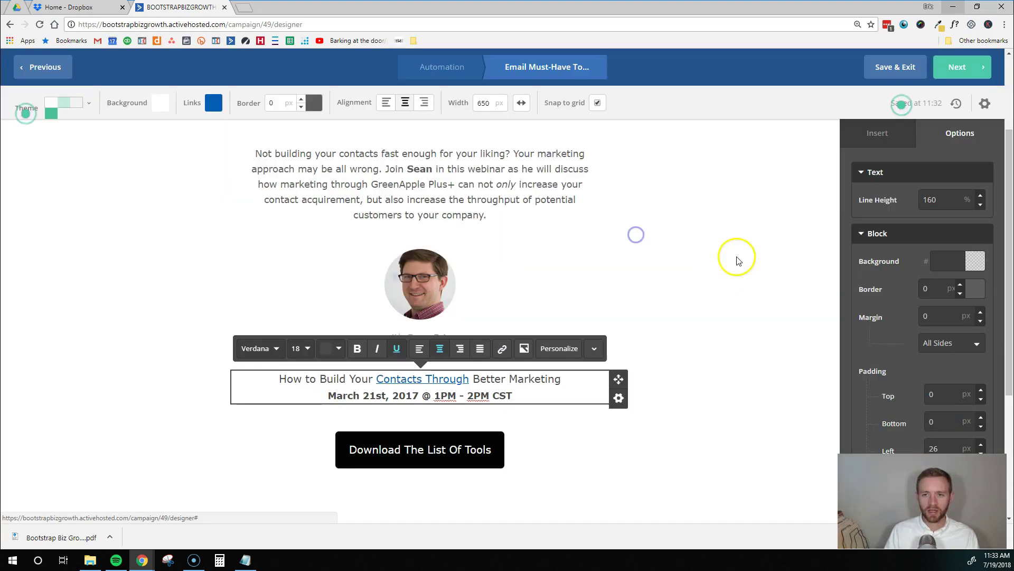
{"action": "left_click", "coordinate": [958, 66]}
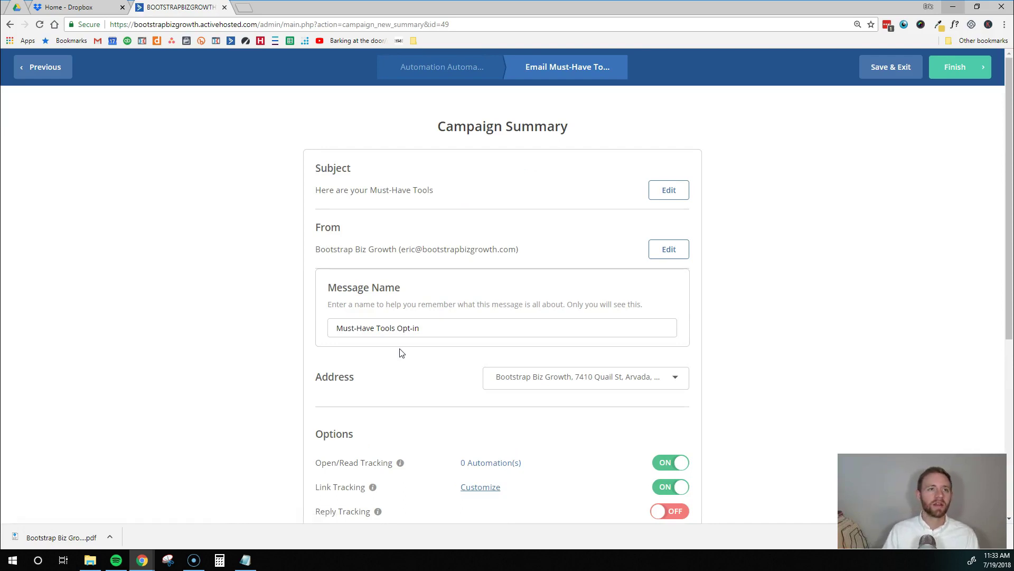
{"action": "scroll", "coordinate": [438, 369], "scroll_direction": "down", "scroll_amount": 5}
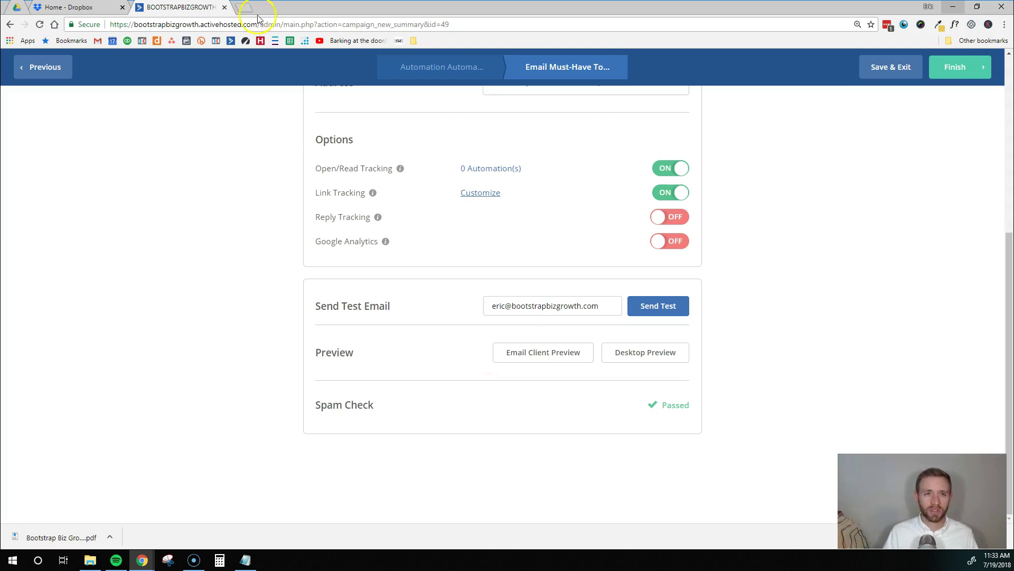
Load the Dropbox share link in a new tab and scroll the 20-page PDF preview.
{"action": "left_click", "coordinate": [244, 7]}
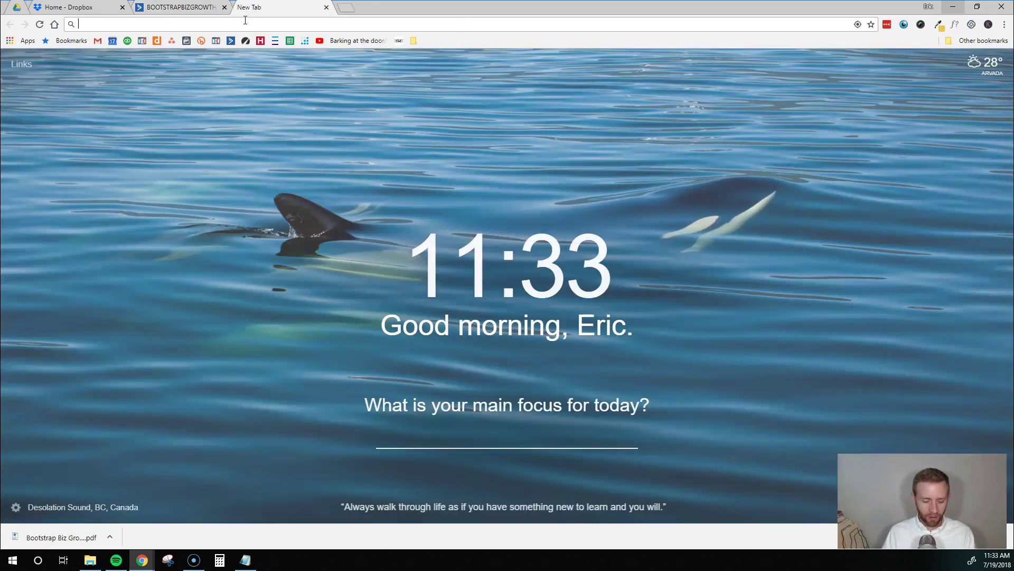
{"action": "key", "text": "ctrl+v"}
{"action": "key", "text": "Return"}
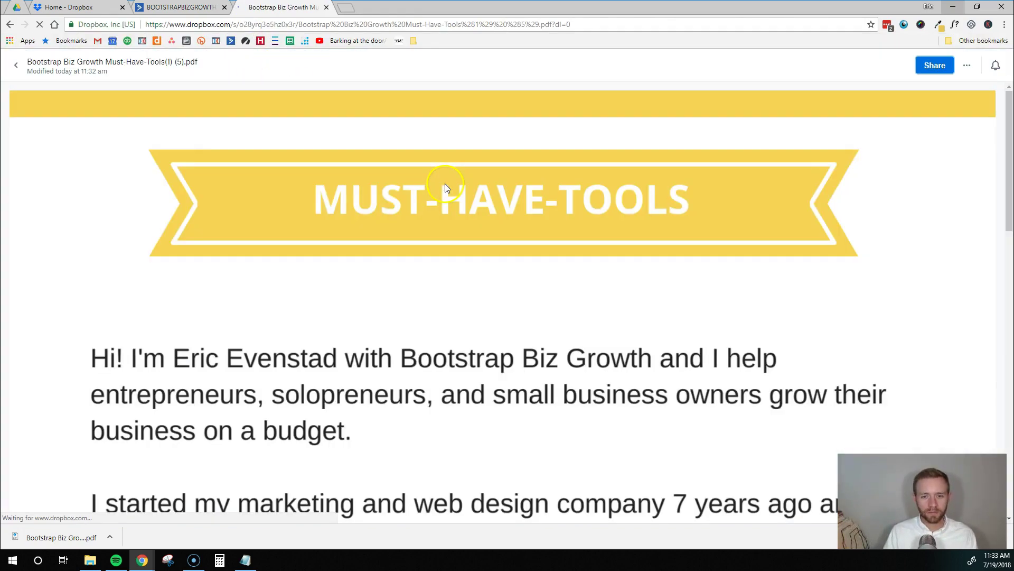
{"action": "scroll", "coordinate": [445, 183], "scroll_direction": "down", "scroll_amount": 10}
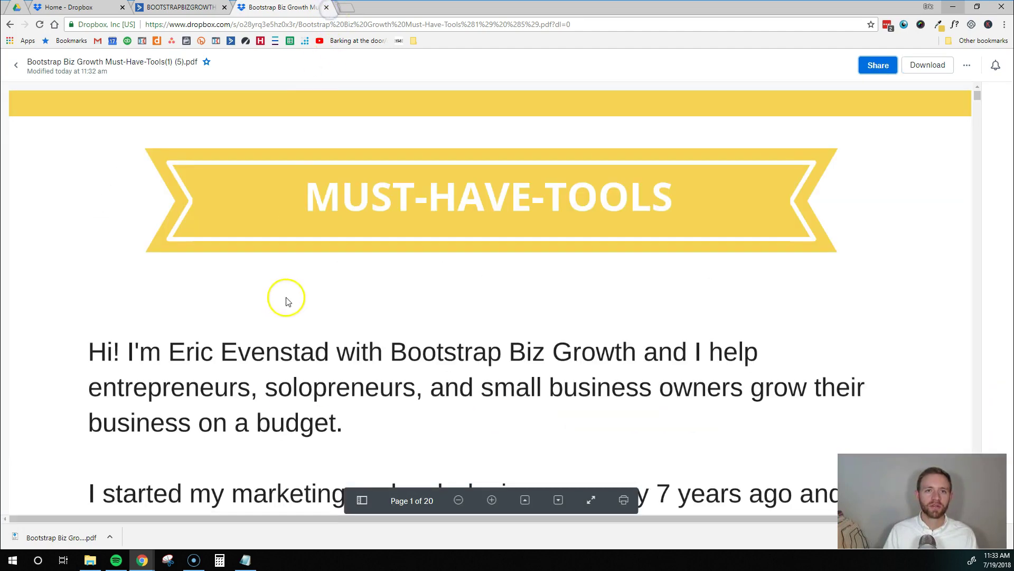
Close the Dropbox preview tab with Ctrl+W.
{"action": "key", "text": "ctrl+w"}
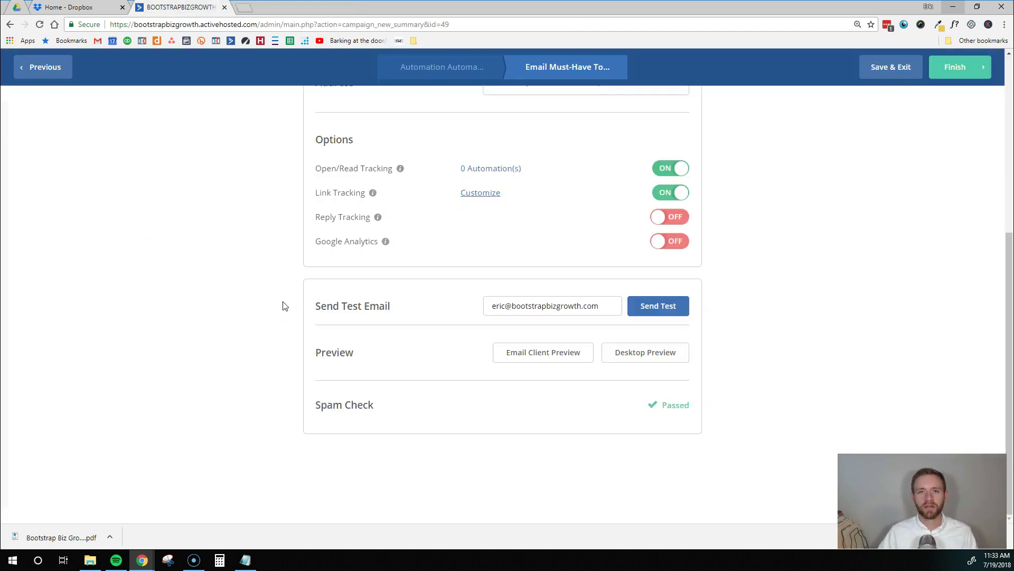